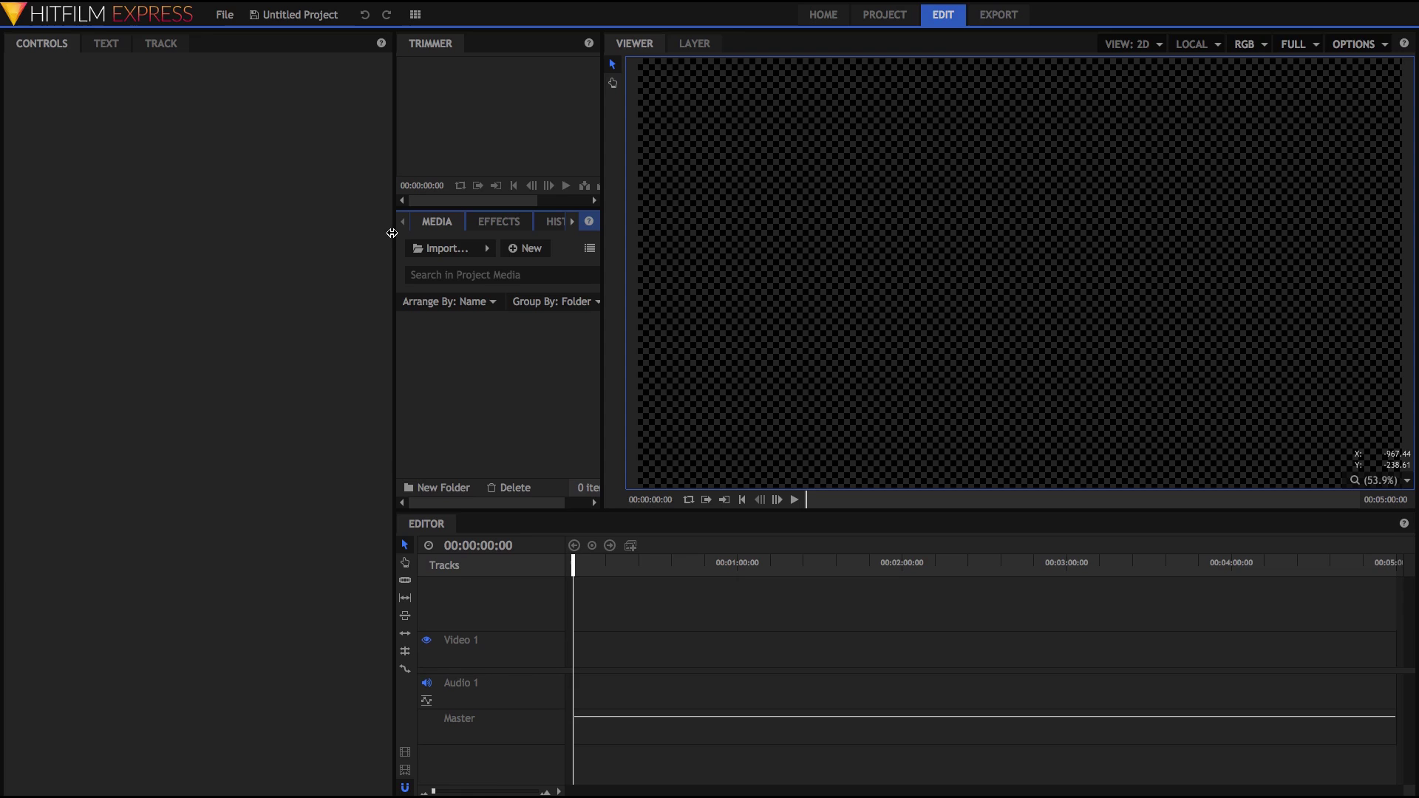
Step: Create Composite Shot 1 with the default 1080p 60 fps settings and add a New Camera layer
left_click(515, 251)
left_click(532, 267)
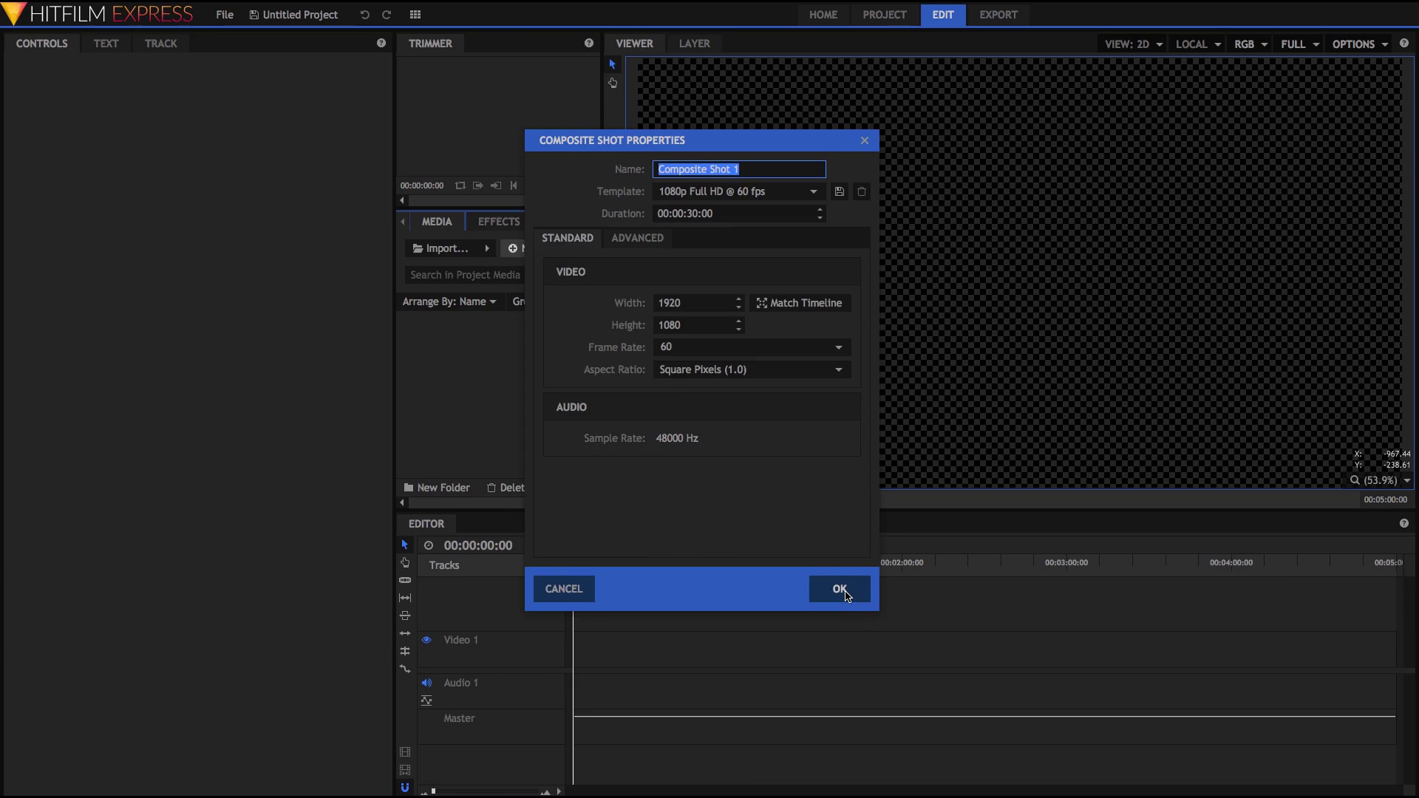
left_click(843, 592)
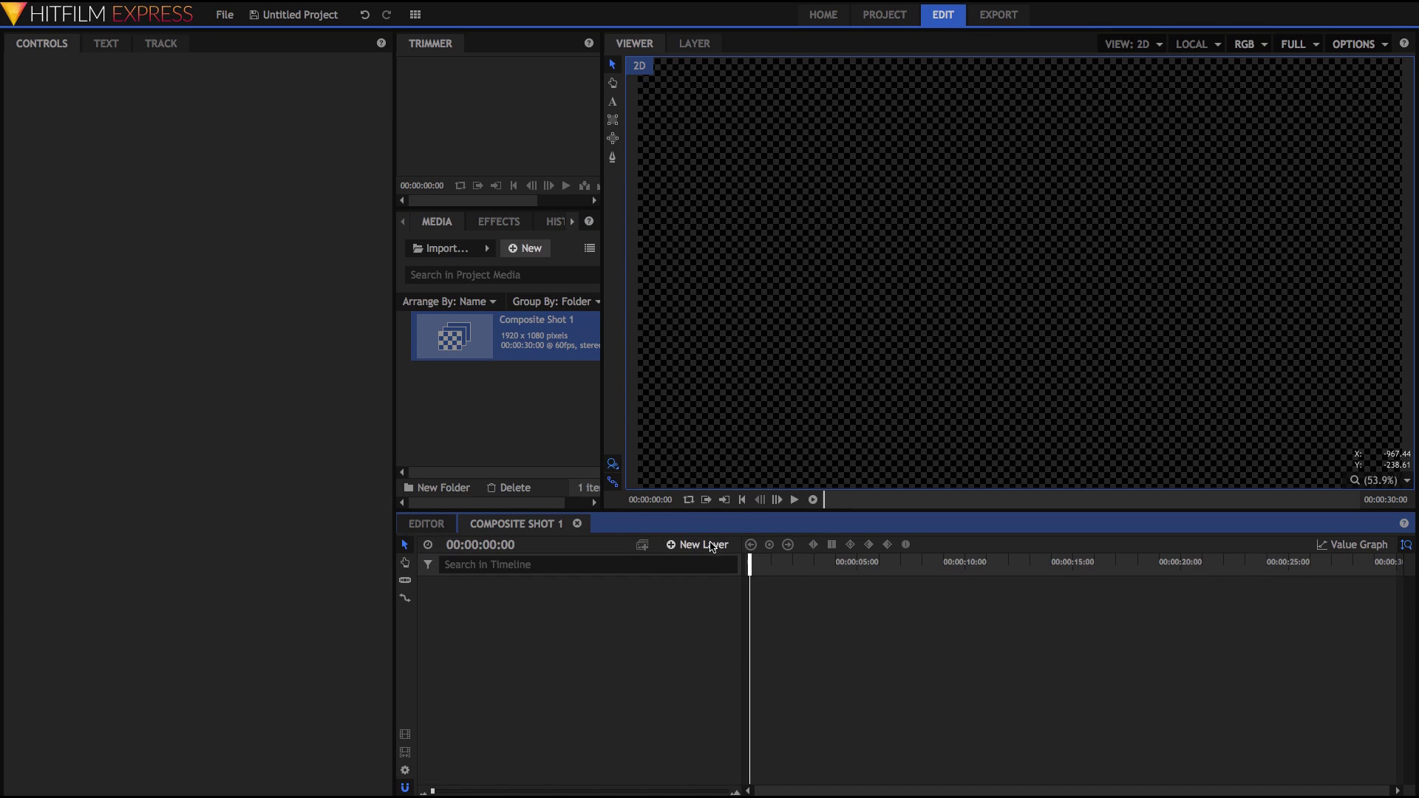
left_click(712, 547)
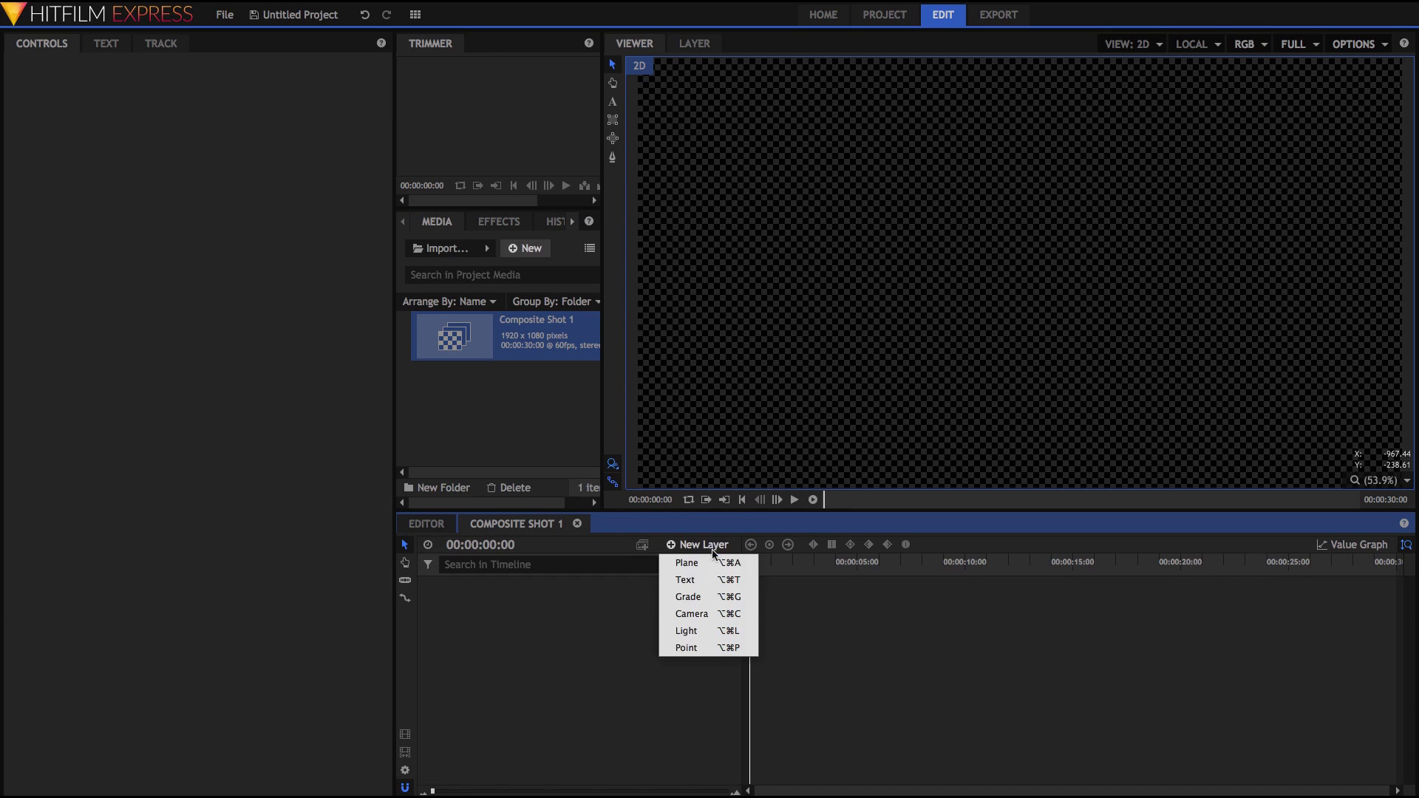
left_click(728, 614)
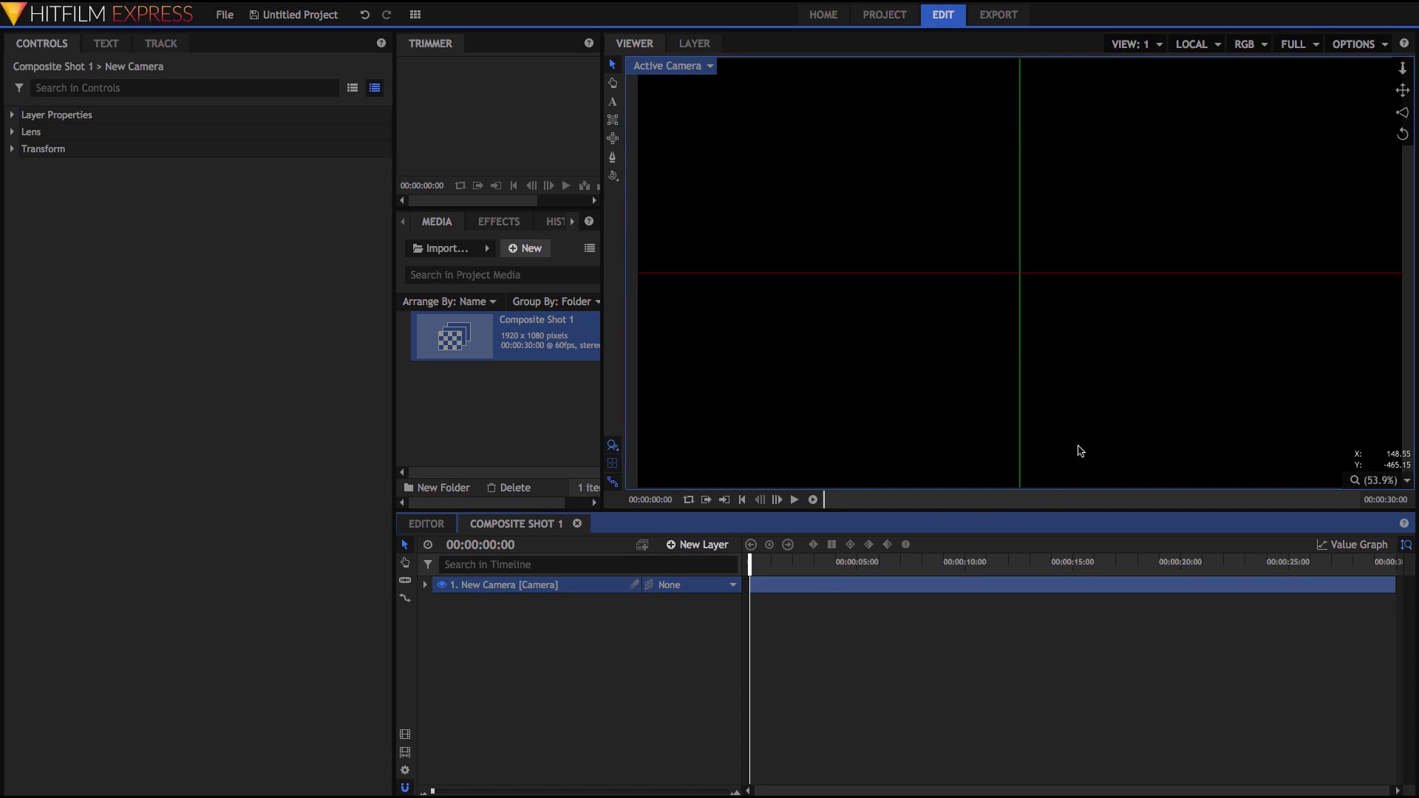
Step: Add a new text layer with a width of 1920
left_click(689, 551)
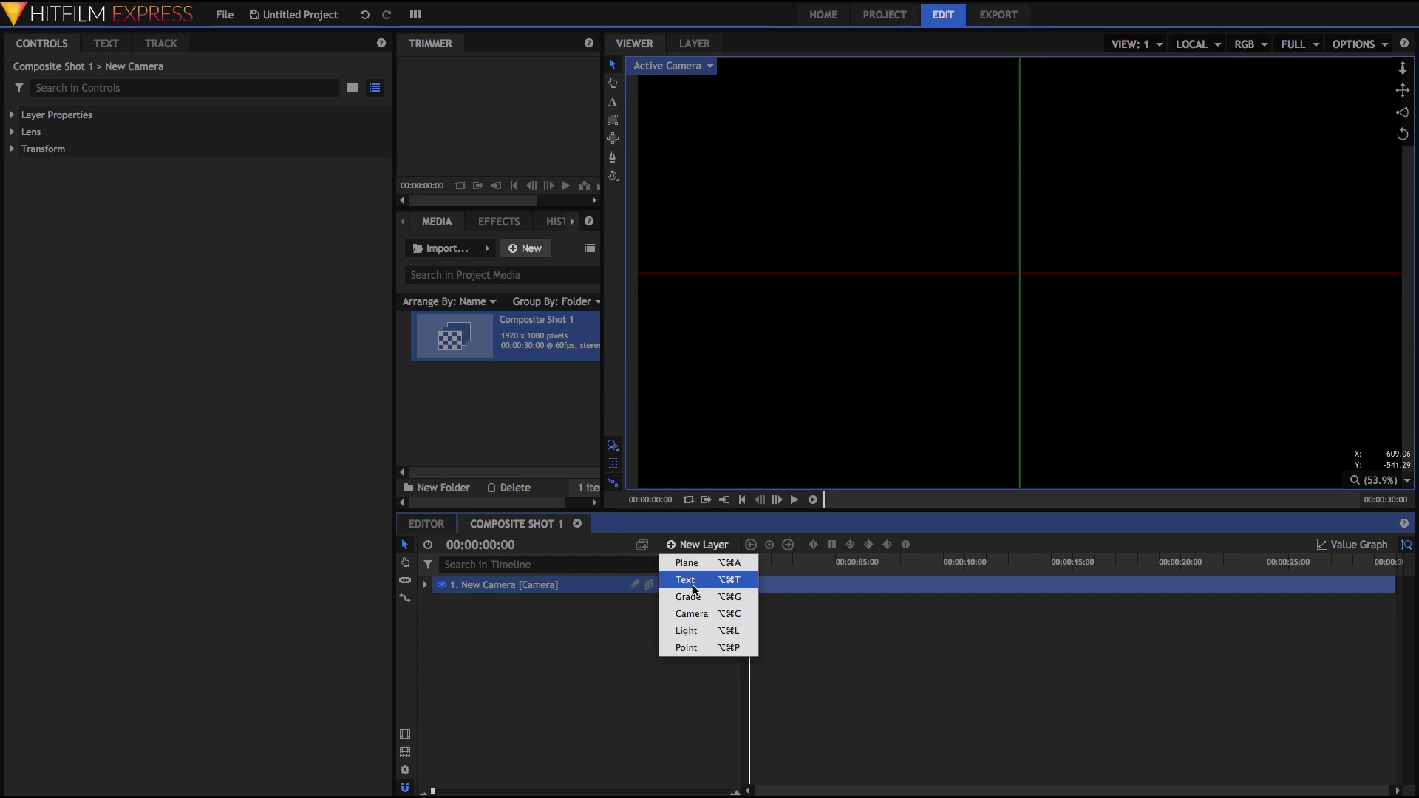
left_click(688, 580)
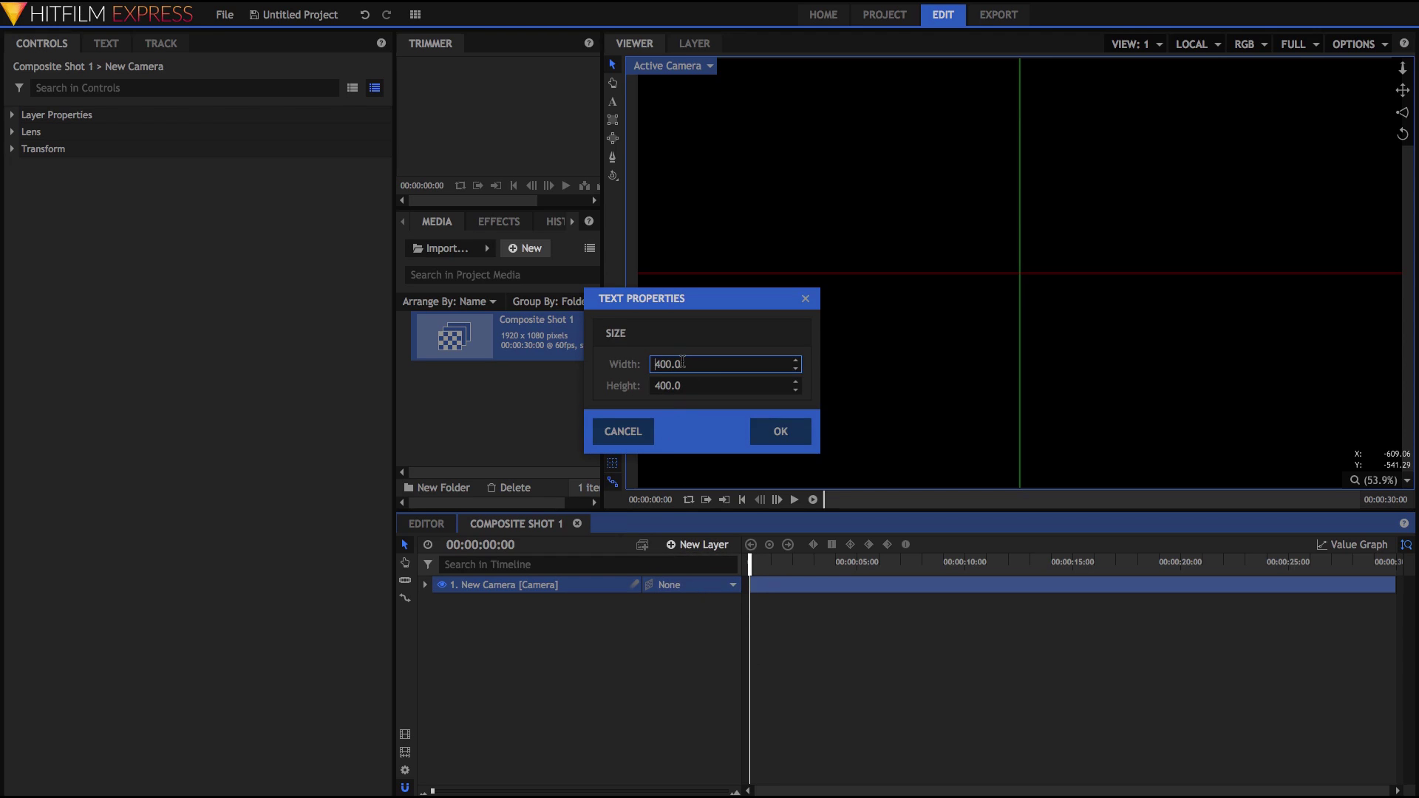
left_click_drag(690, 360, 601, 357)
type("1920")
key("Return")
Step: Enter the title SHINY FILMS and move it up above the frame centre
left_click(611, 105)
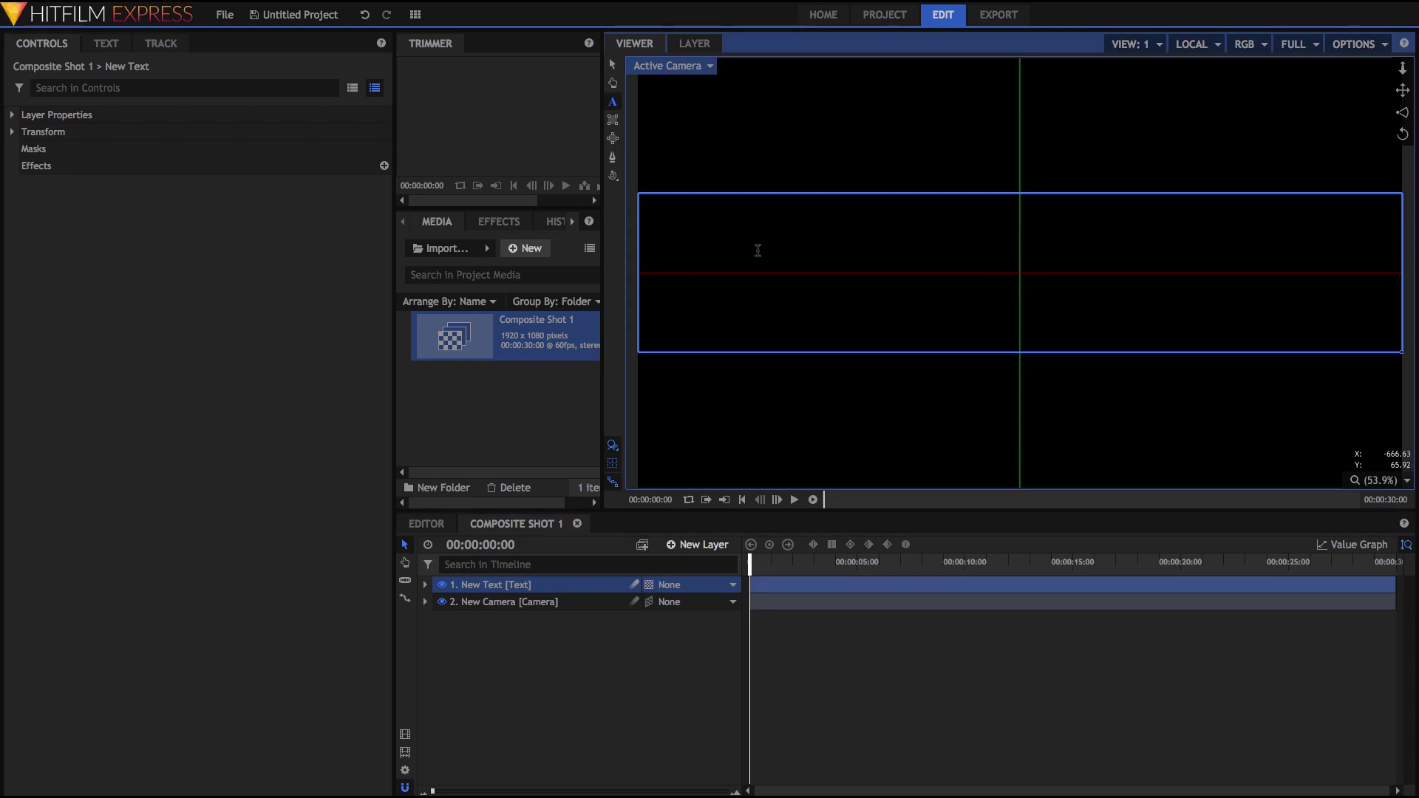
type("SHINY FILMS")
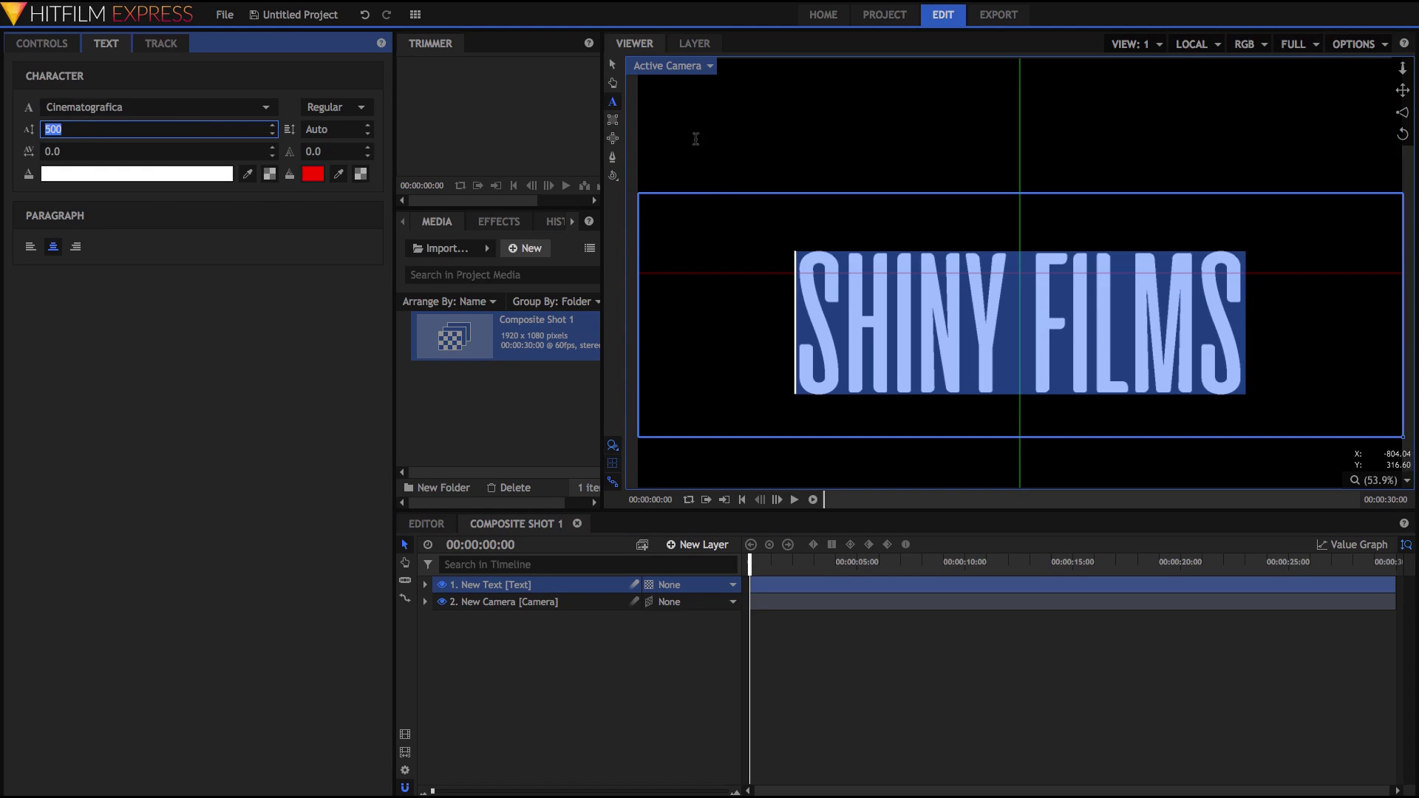
left_click(613, 65)
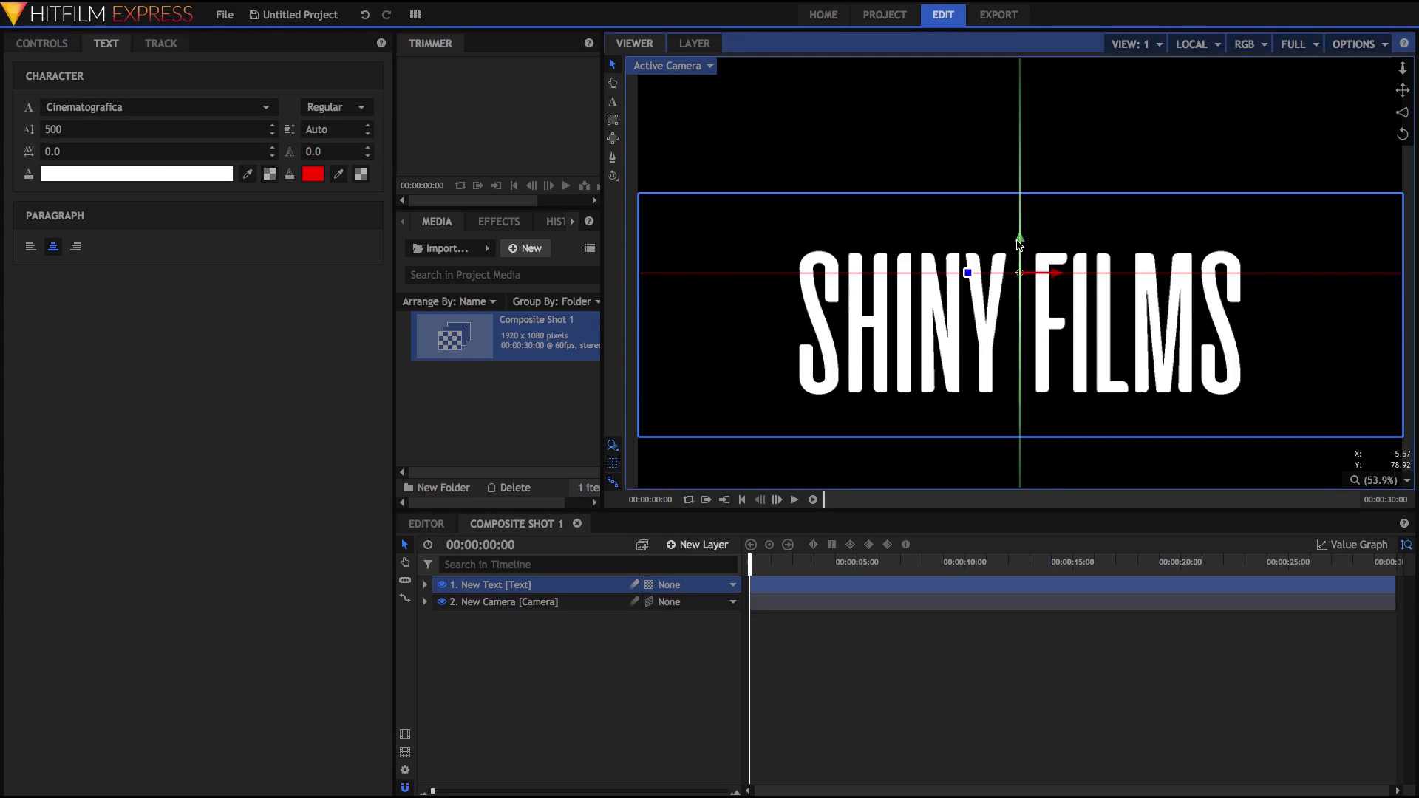
left_click_drag(1020, 243, 1019, 119)
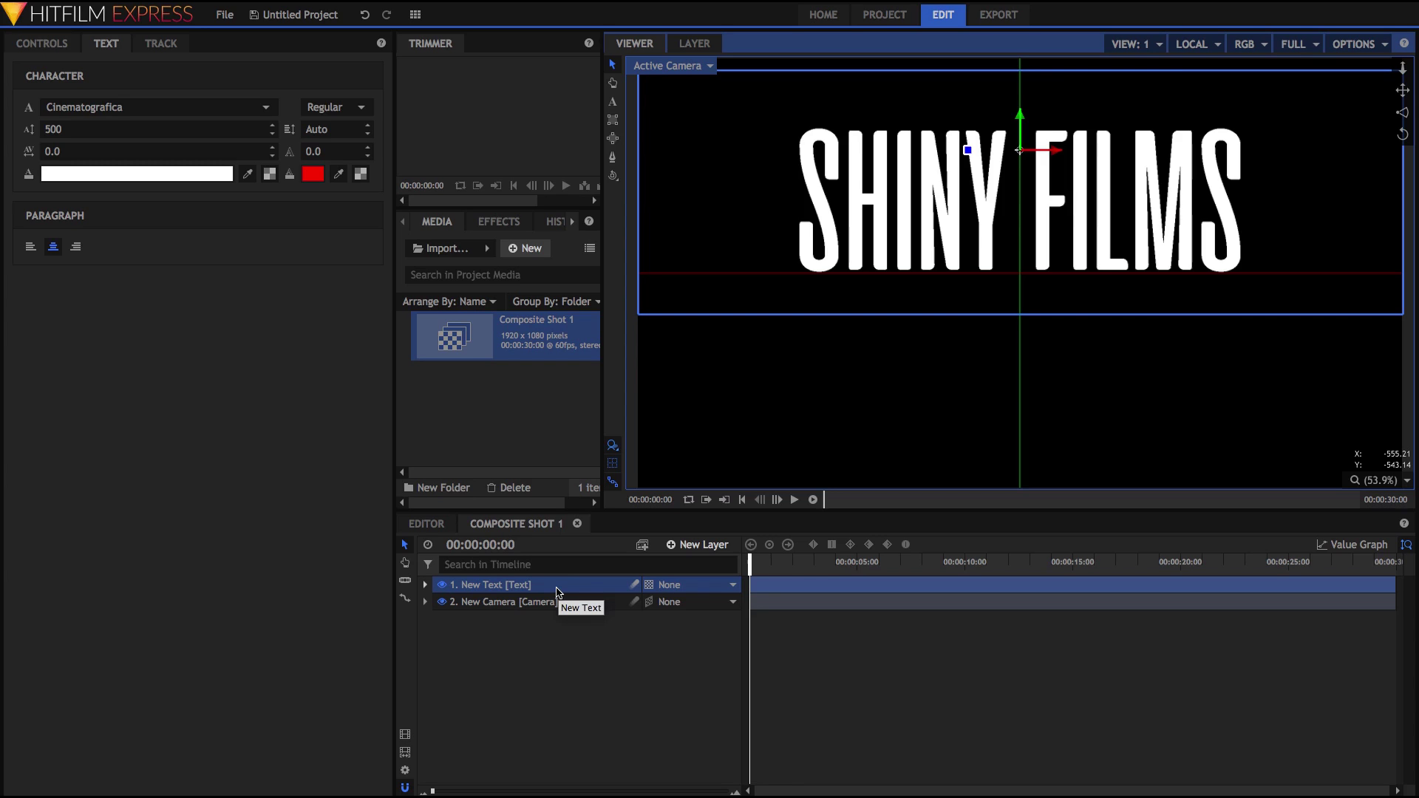
Step: Nest the SHINY FILMS text layer into New Text Composite Shot, keeping the default name
right_click(557, 591)
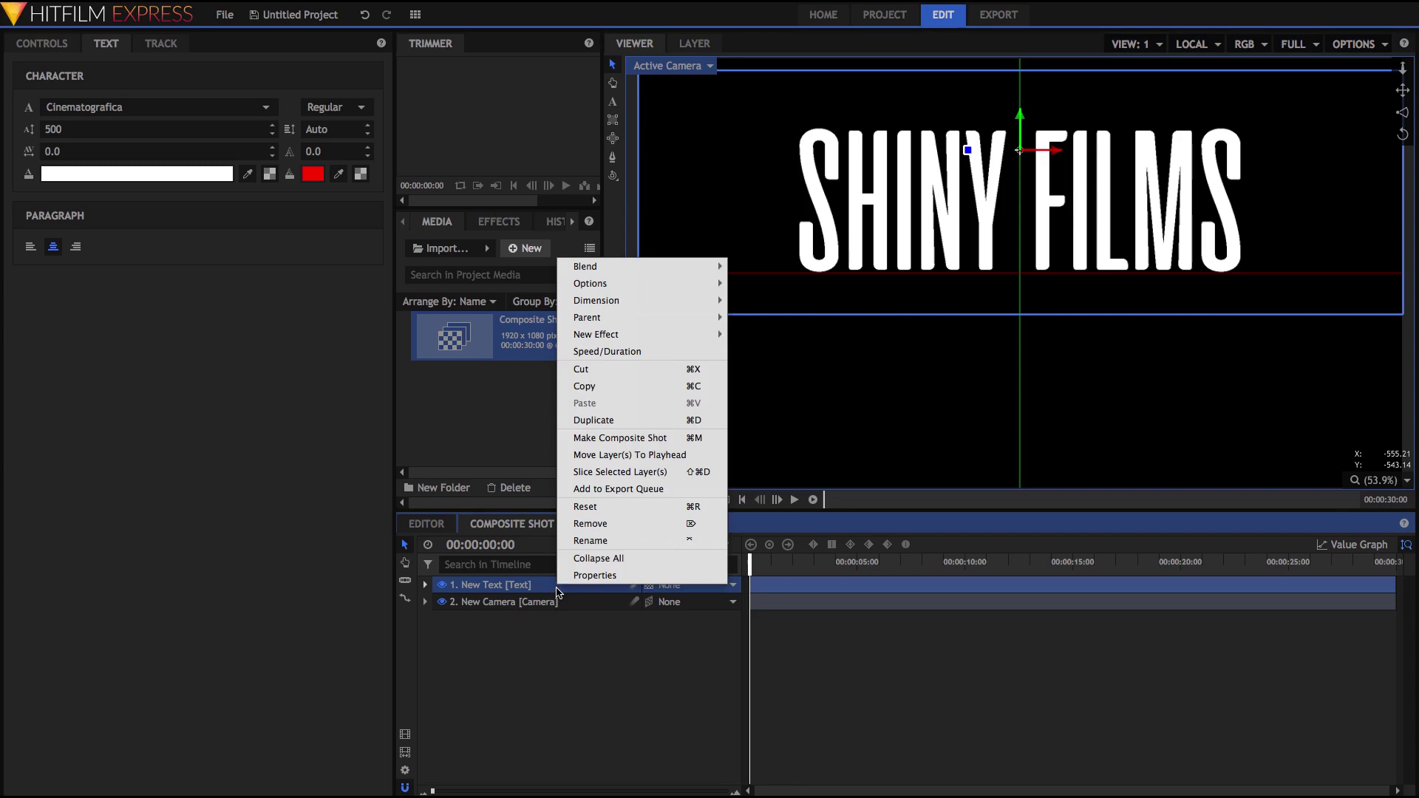
left_click(591, 441)
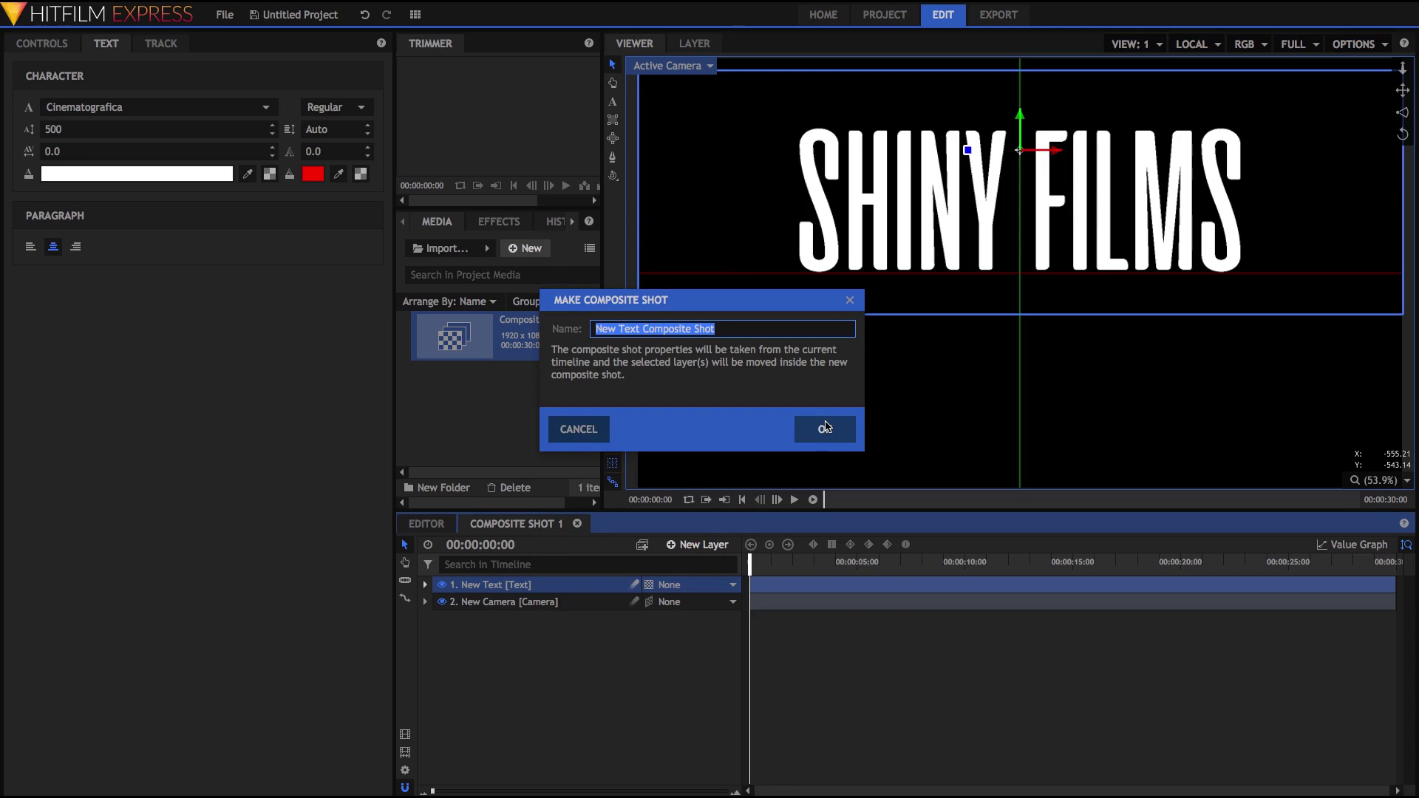
left_click(825, 427)
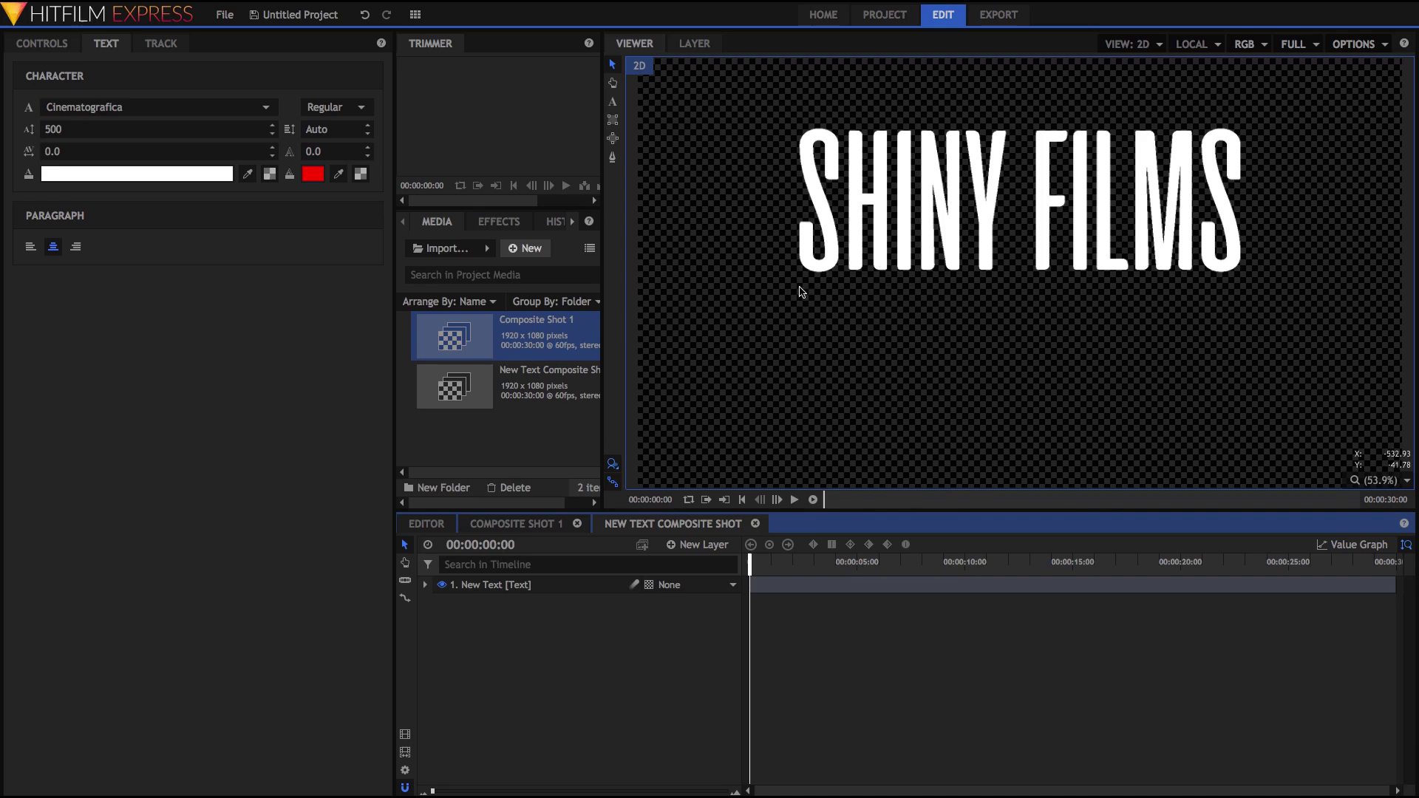
Step: Apply the Fractal Noise effect to the SHINY FILMS text layer
left_click(499, 221)
left_click(495, 252)
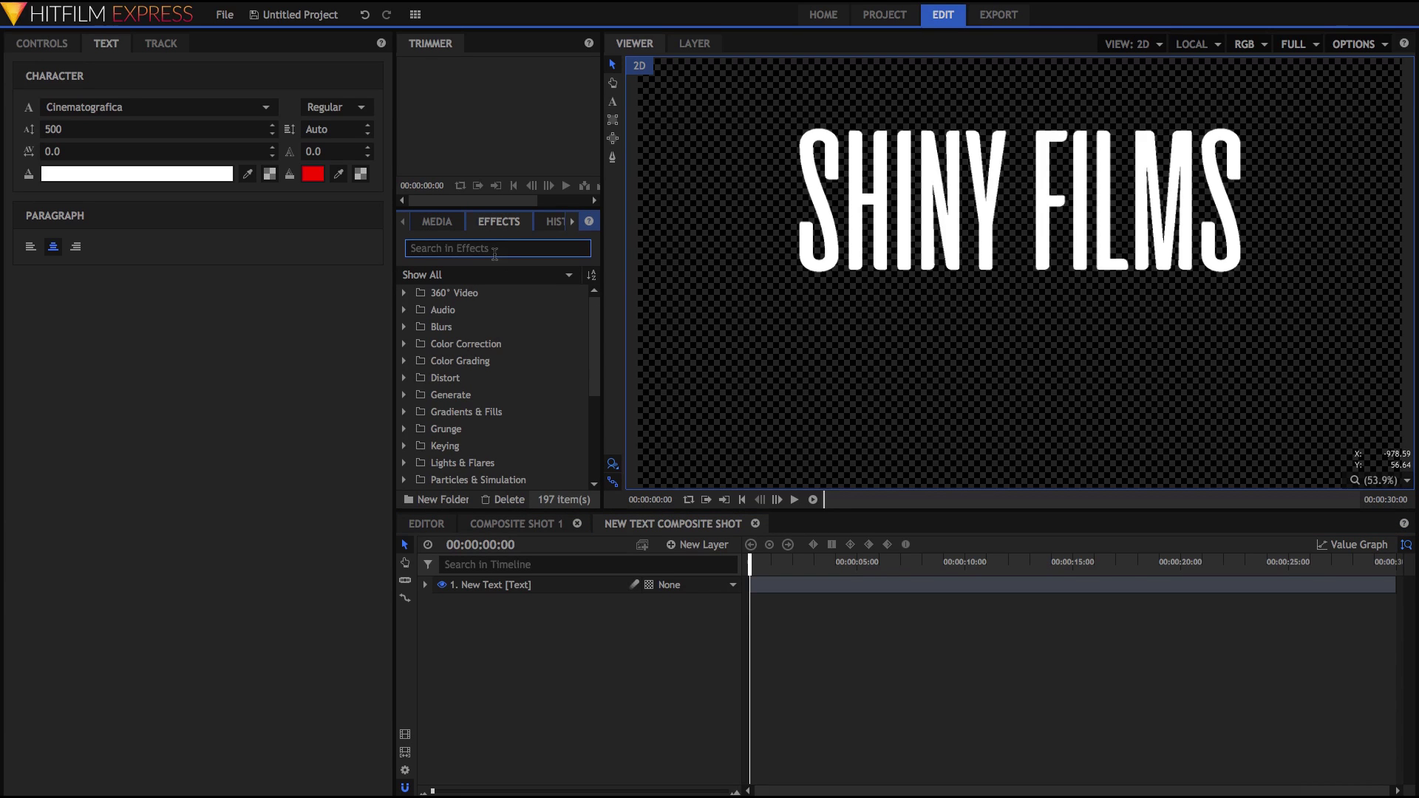
type("fract")
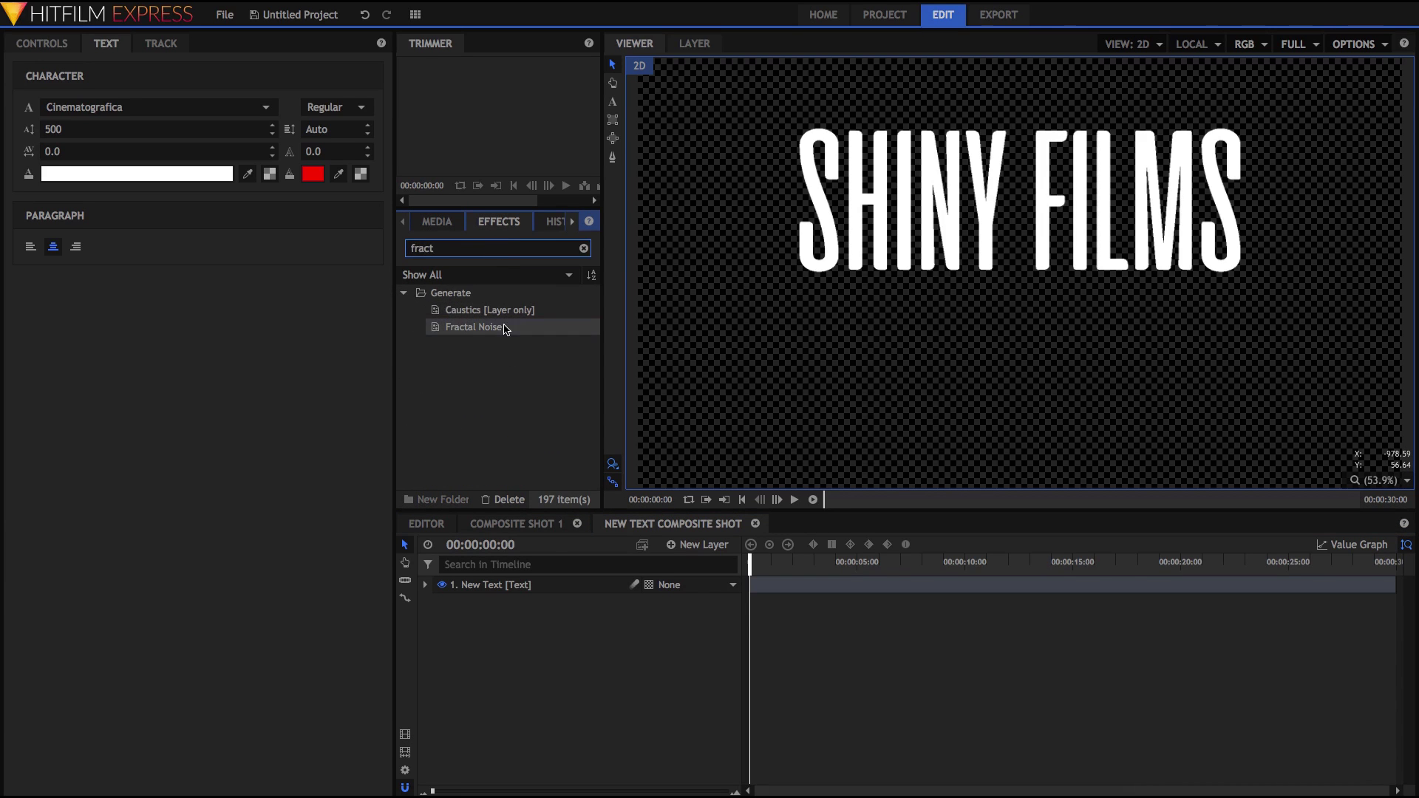
left_click(506, 329)
left_click(556, 548)
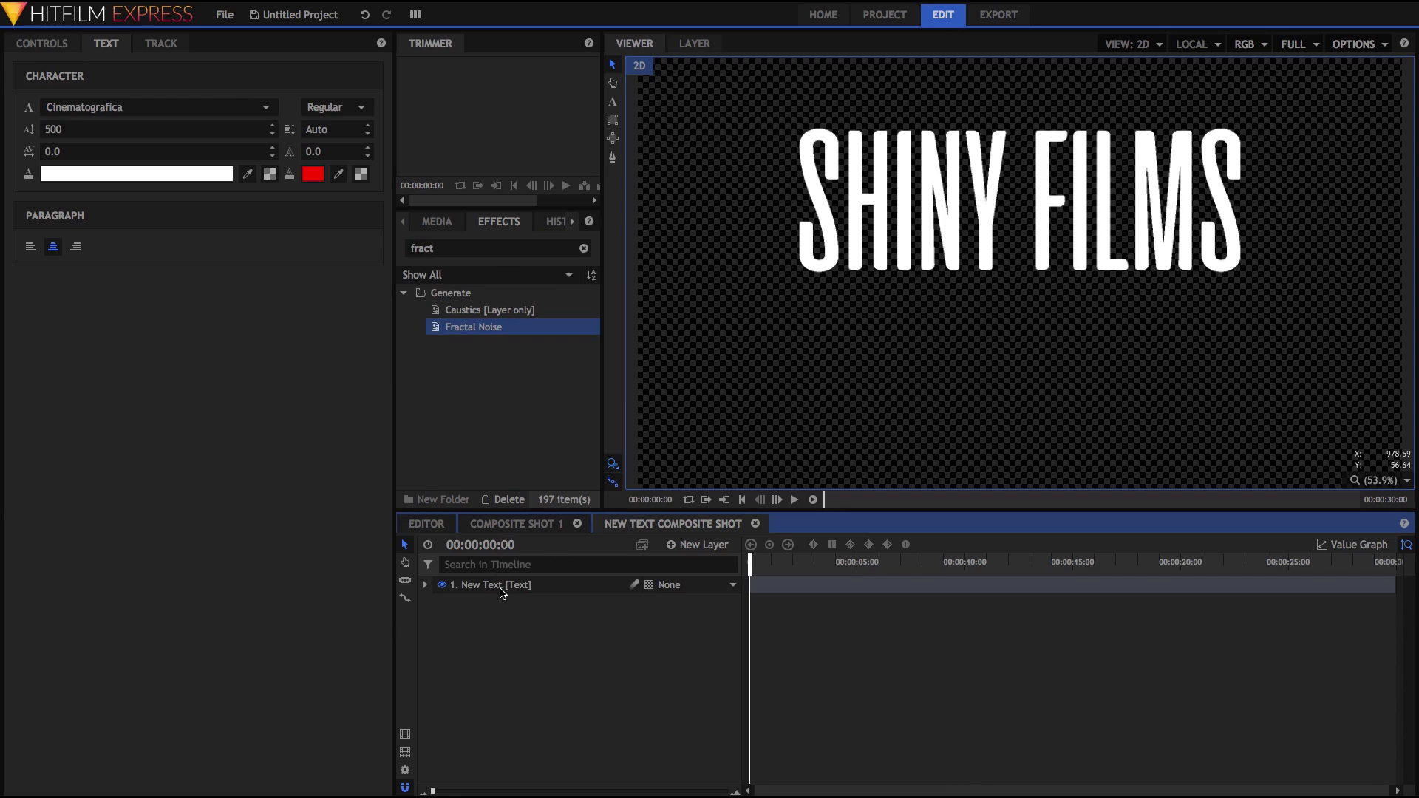
left_click_drag(501, 591, 502, 593)
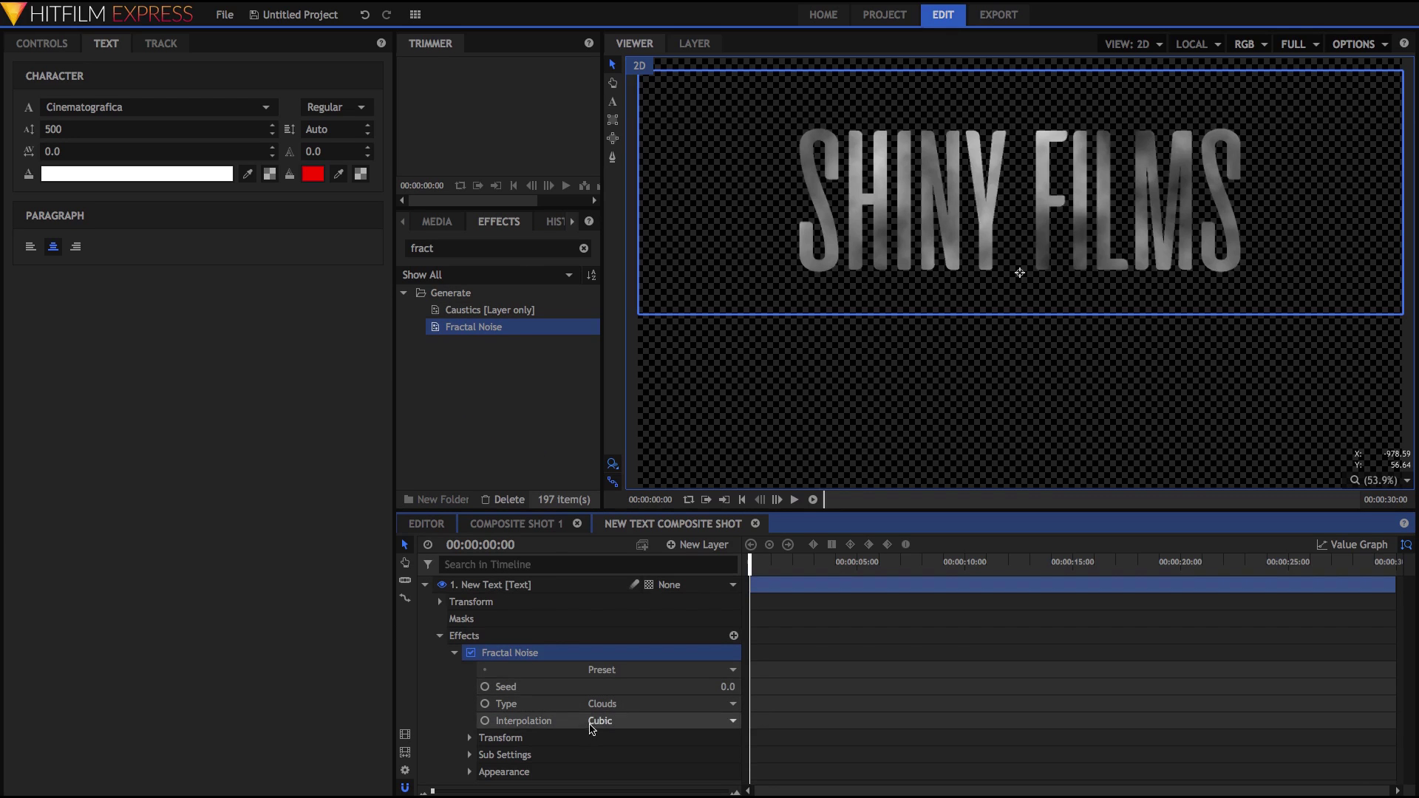
Step: Set the Fractal Noise interpolation to Block and its transform scale to 50
left_click(633, 726)
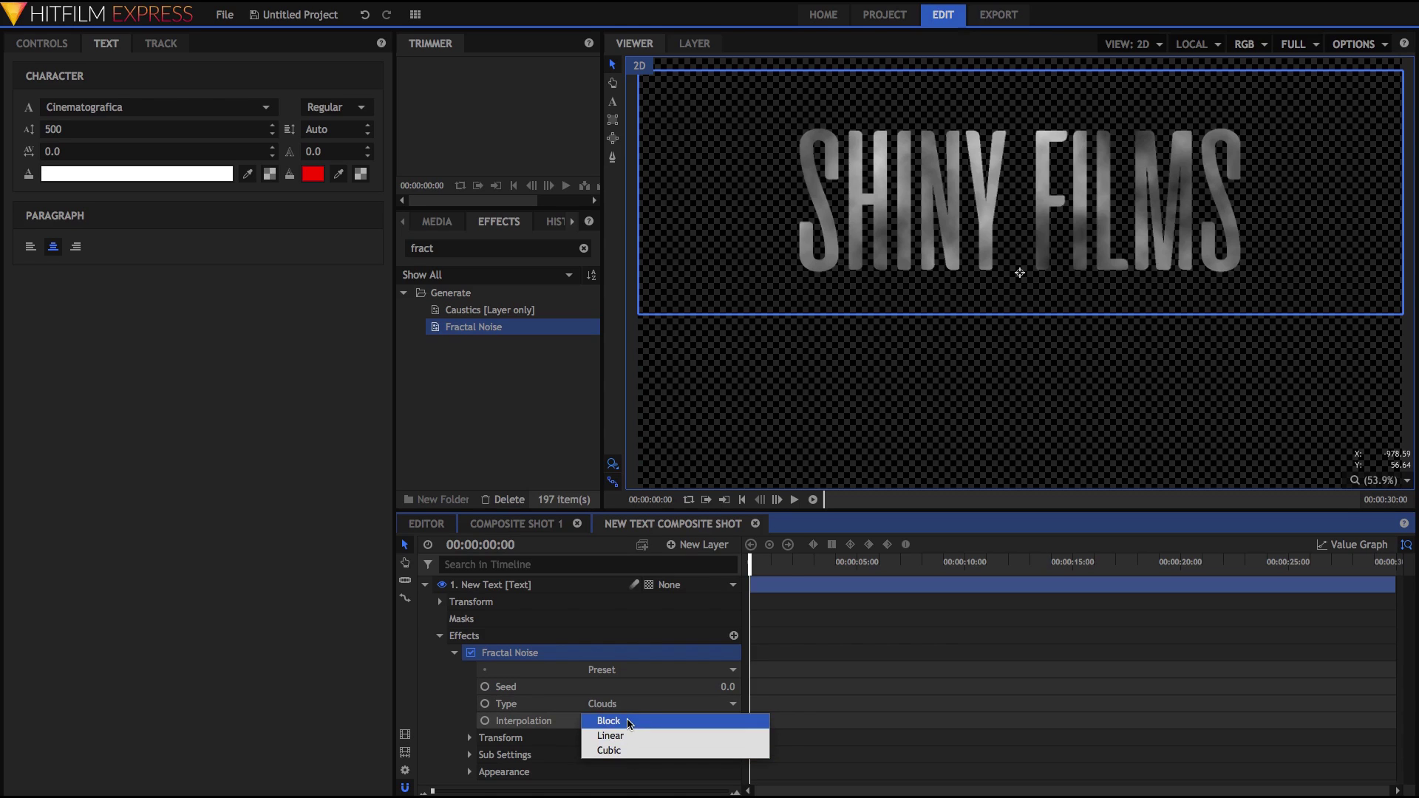
left_click(630, 722)
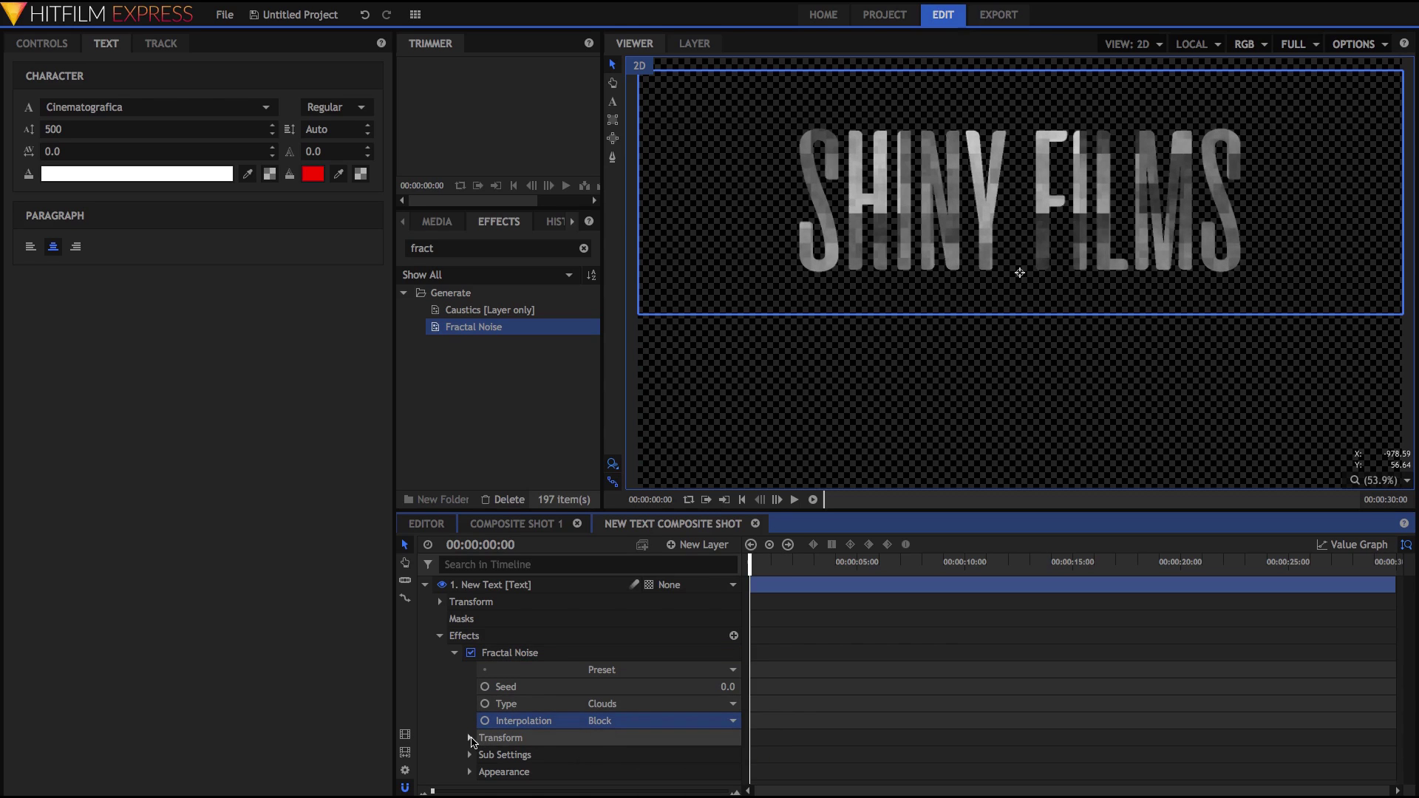
left_click(472, 739)
scroll(592, 732, "down", 2)
left_click(711, 726)
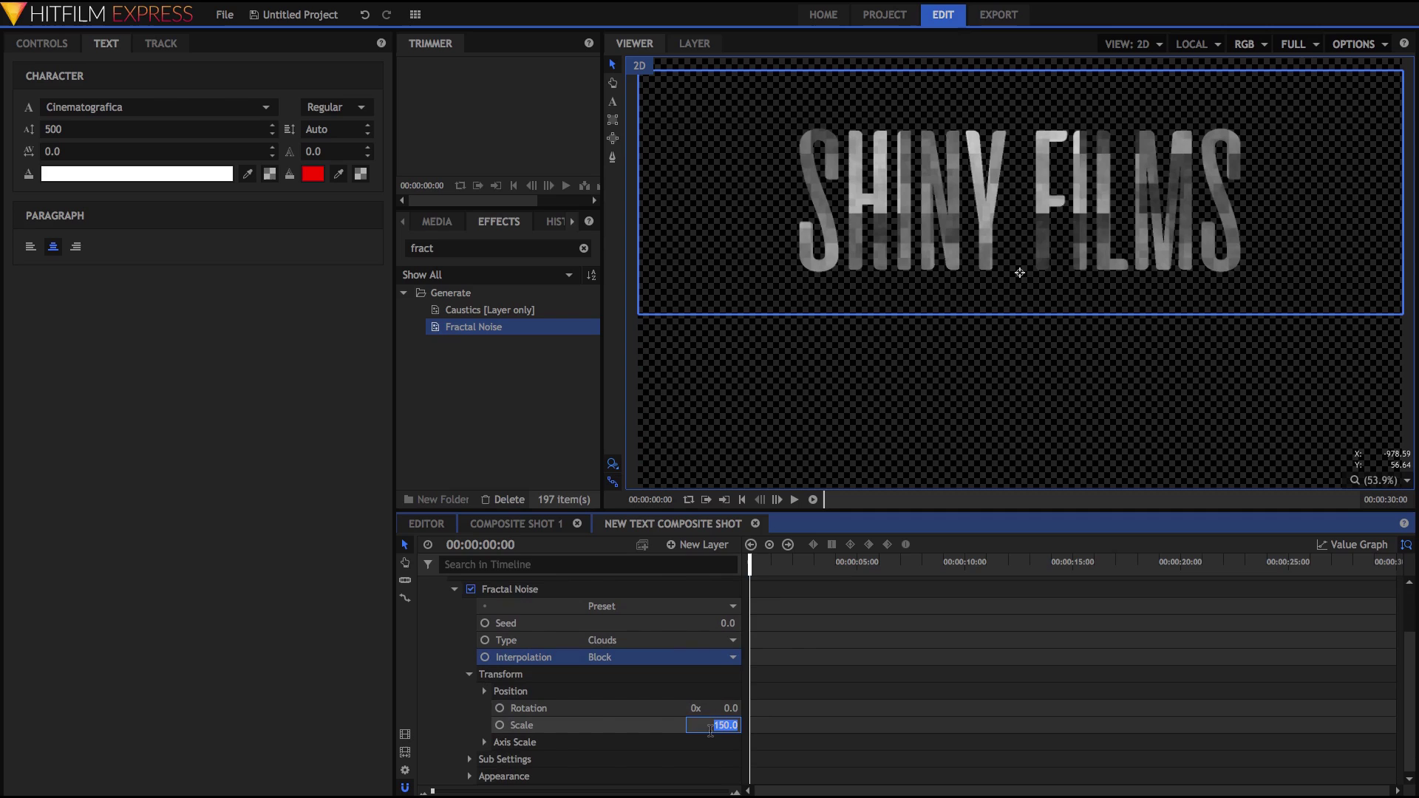
type("50")
key("Return")
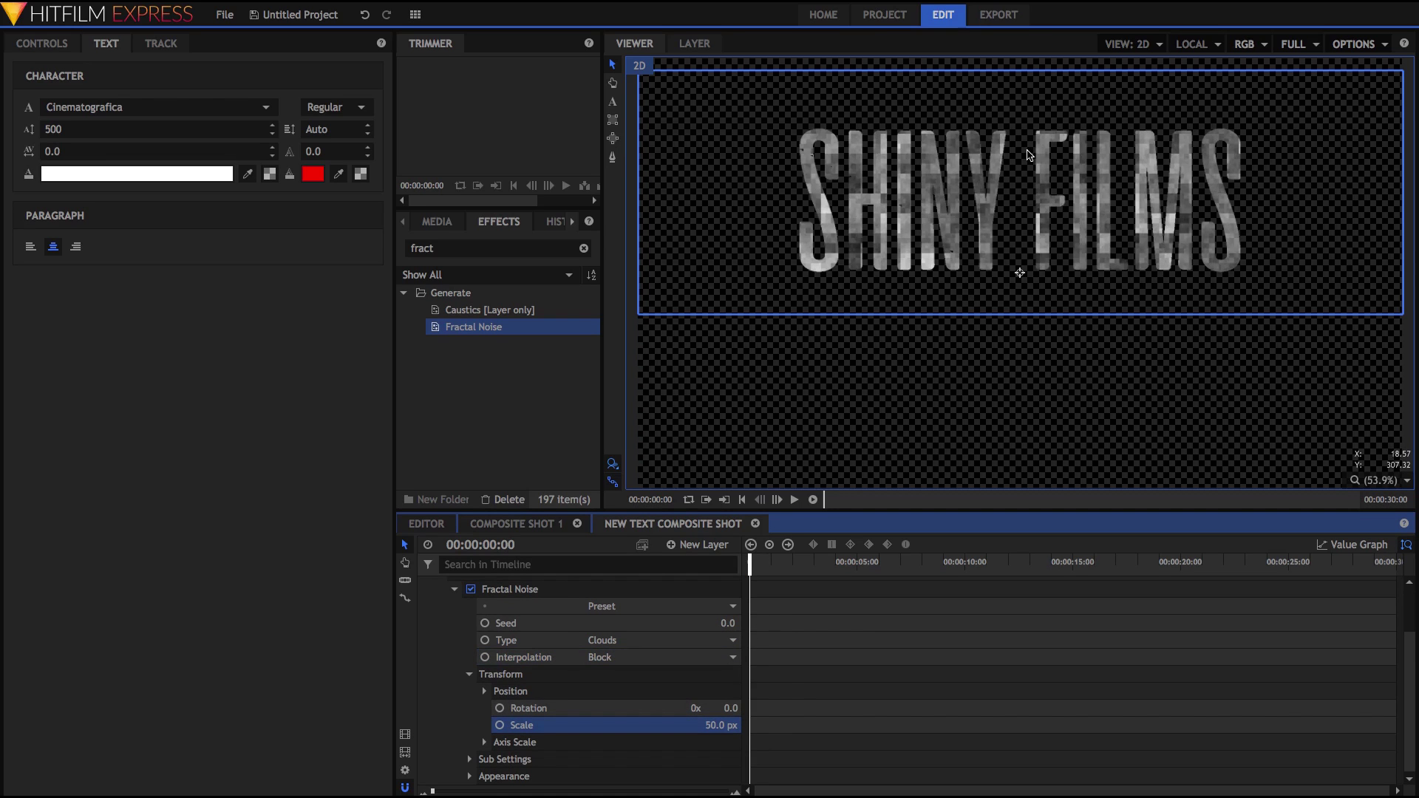
Step: Add Brightness & Contrast to the text with contrast -95, then return to Composite Shot 1
left_click(1045, 193)
double_click(471, 251)
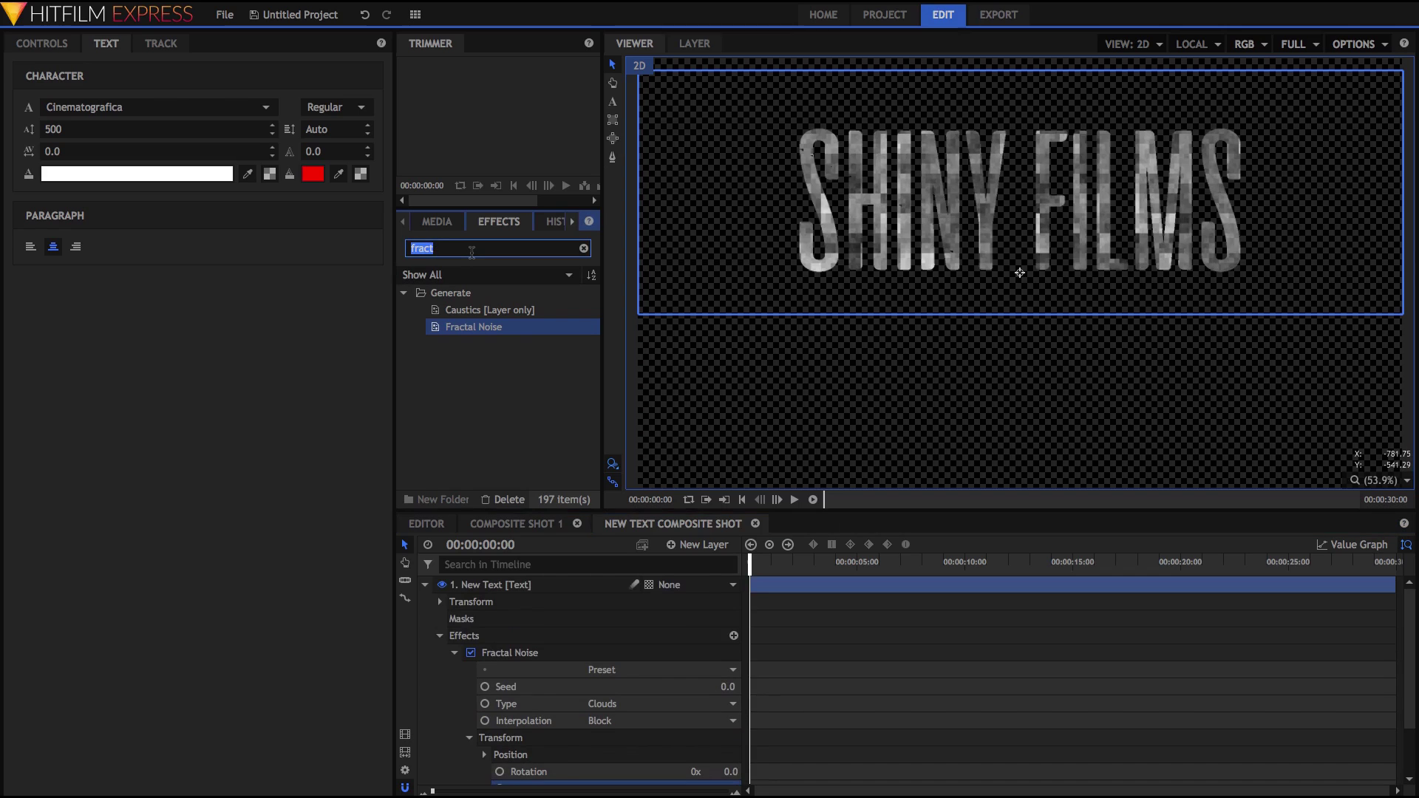
type("br")
left_click_drag(473, 310, 643, 723)
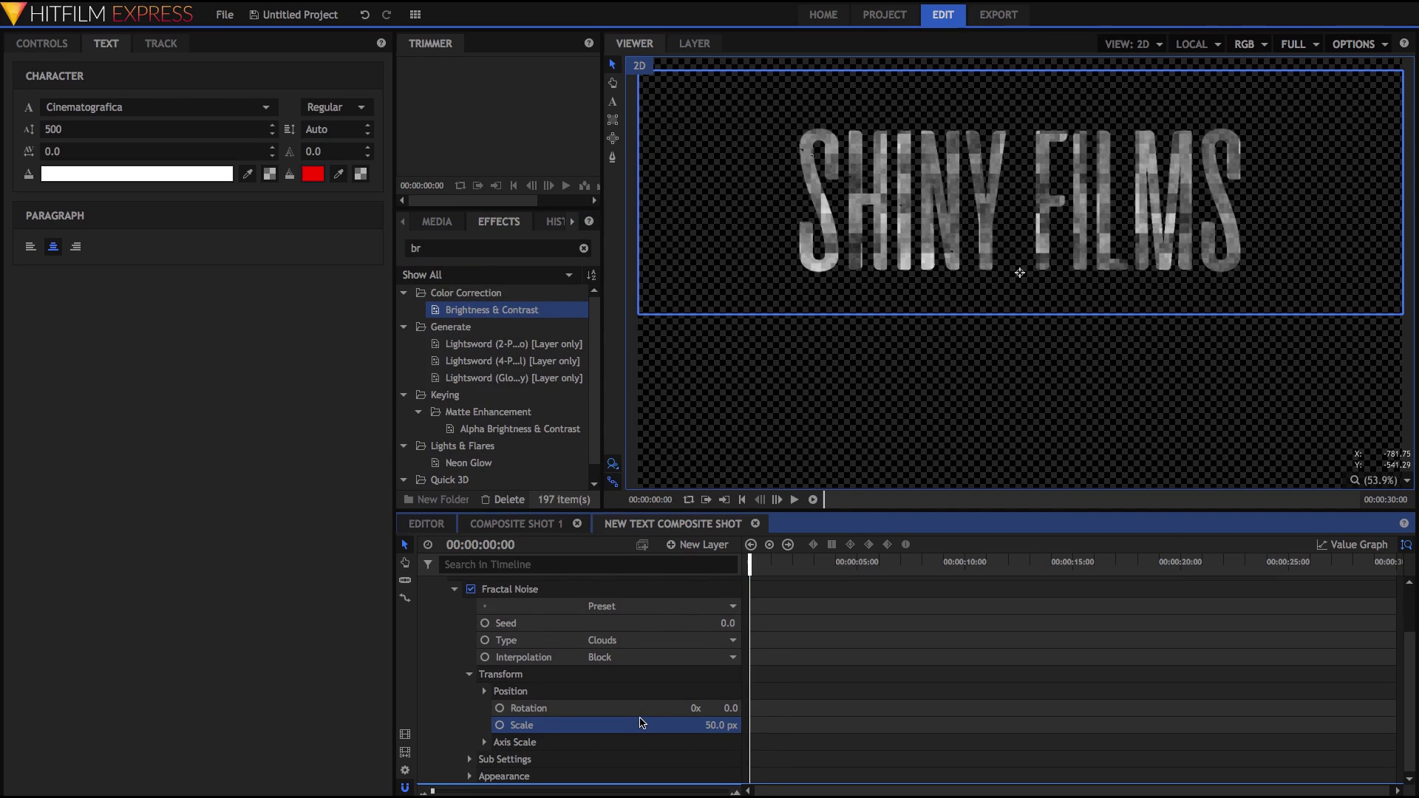
left_click_drag(740, 677, 721, 776)
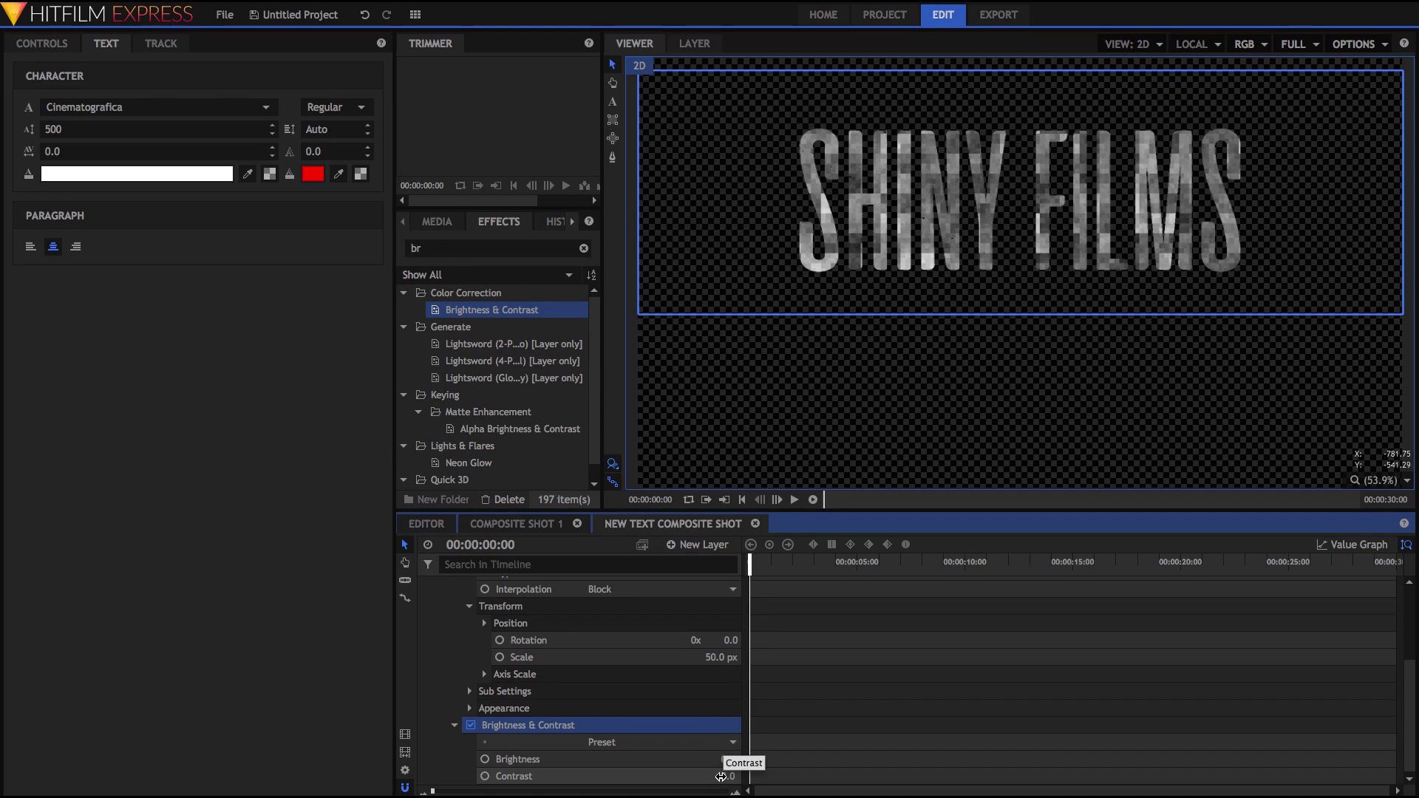
left_click(721, 776)
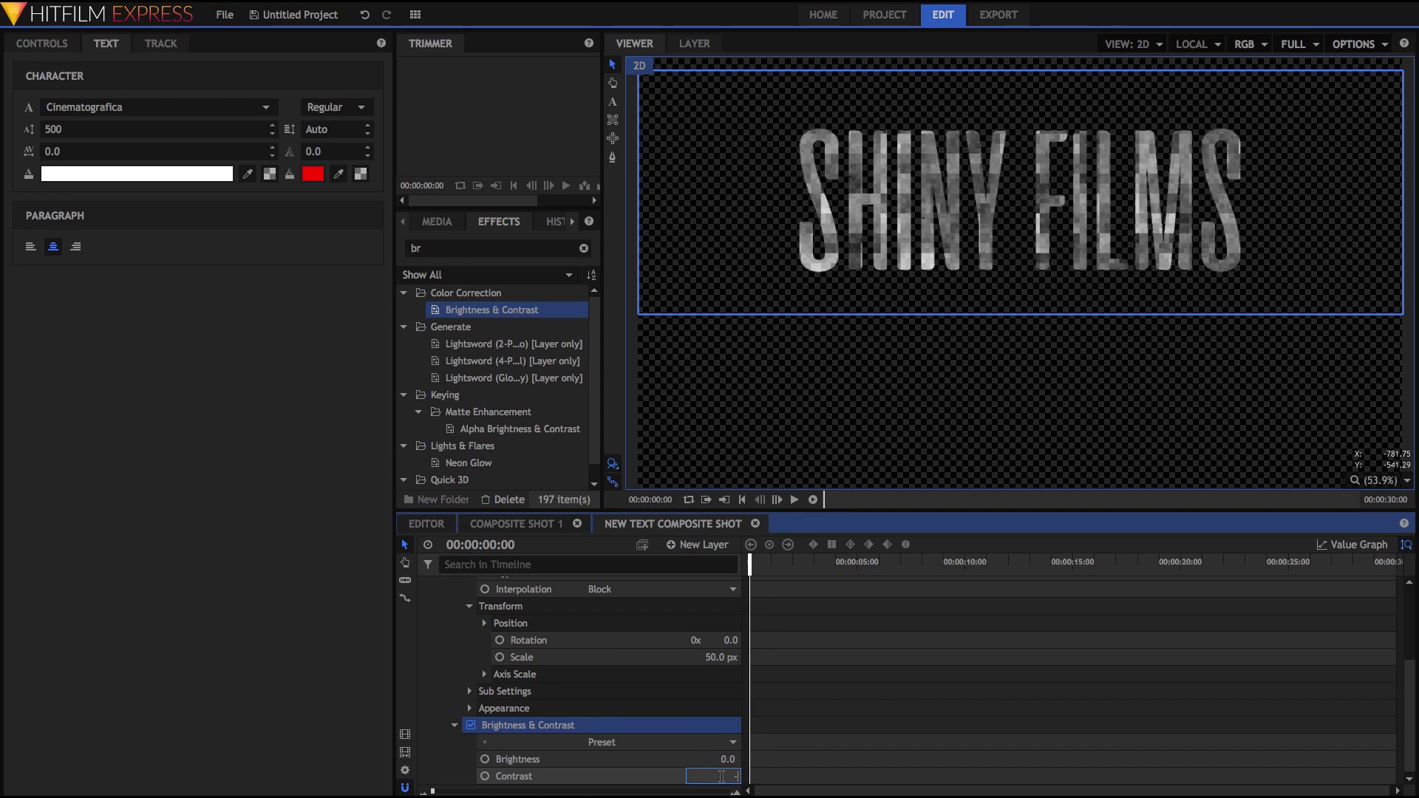
key("Return")
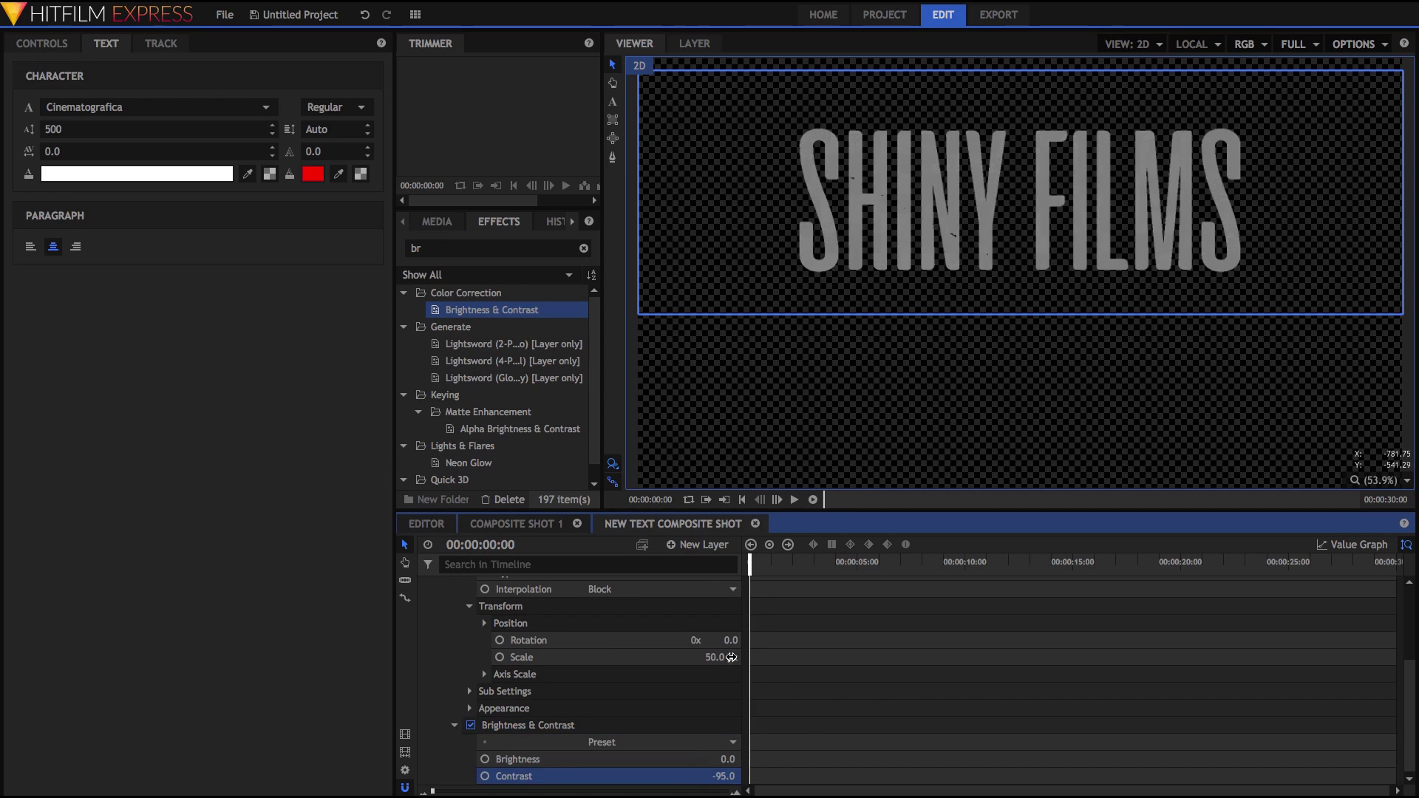
left_click(516, 527)
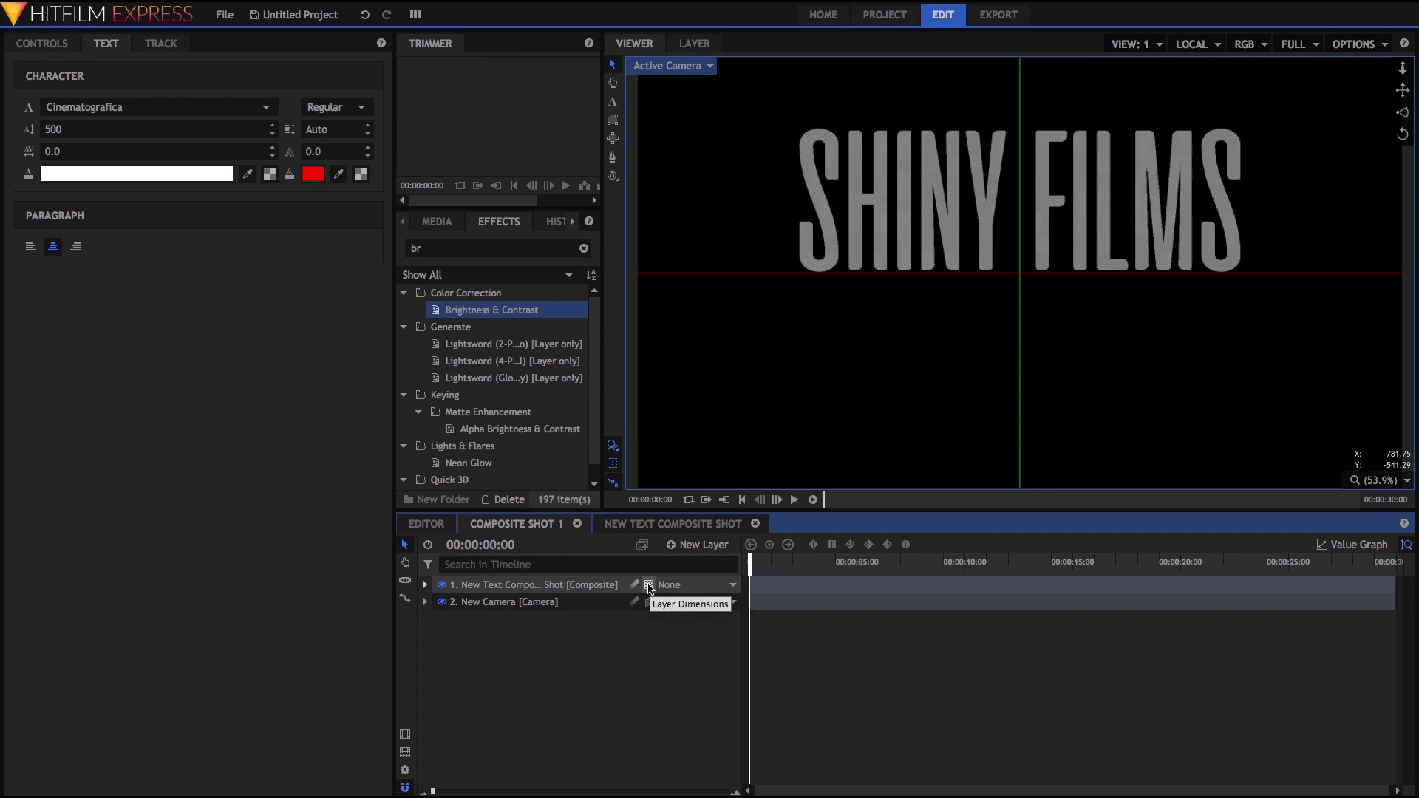
Step: Make the text composite a 3D Plane and add Parallax with Depth 200 and Invert Map
left_click(649, 585)
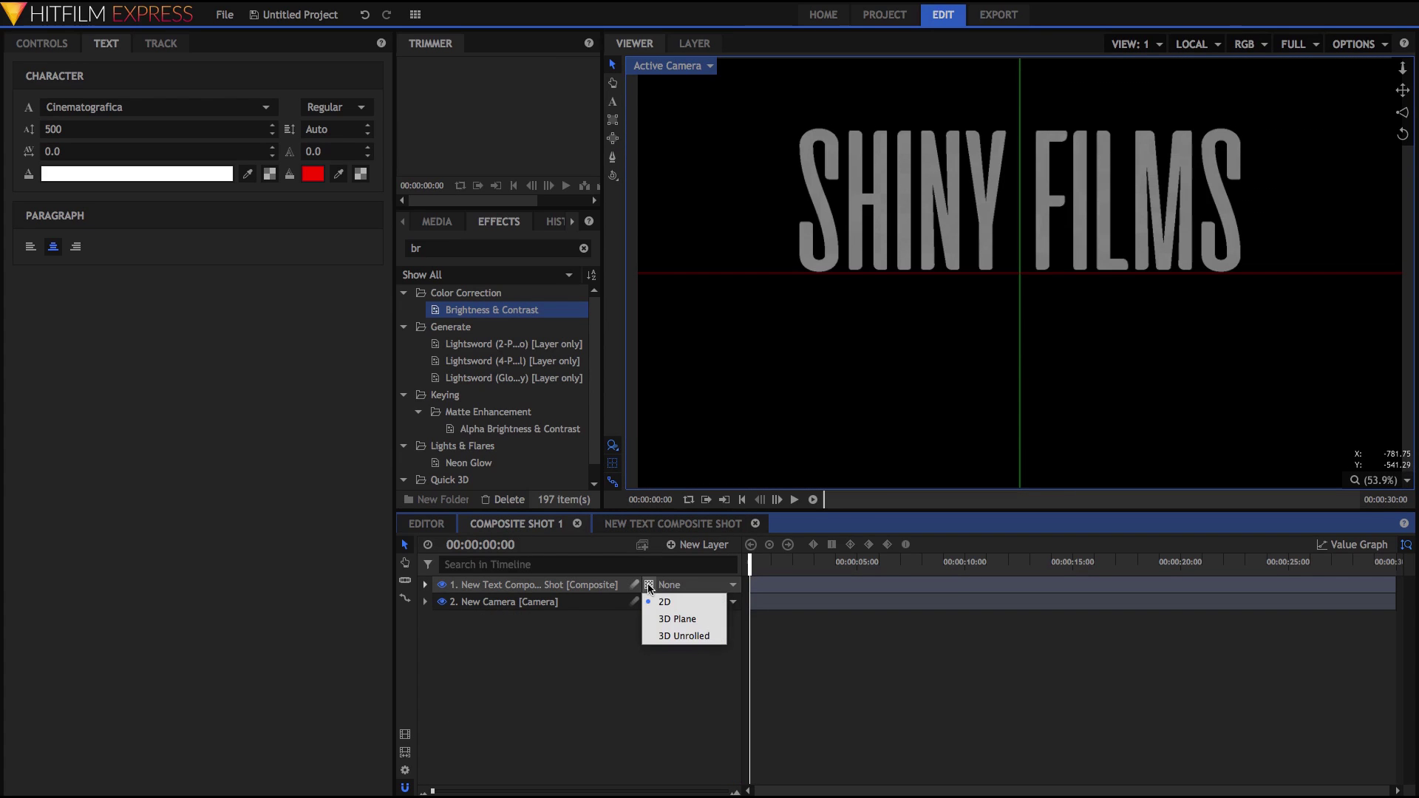
left_click(664, 625)
double_click(431, 253)
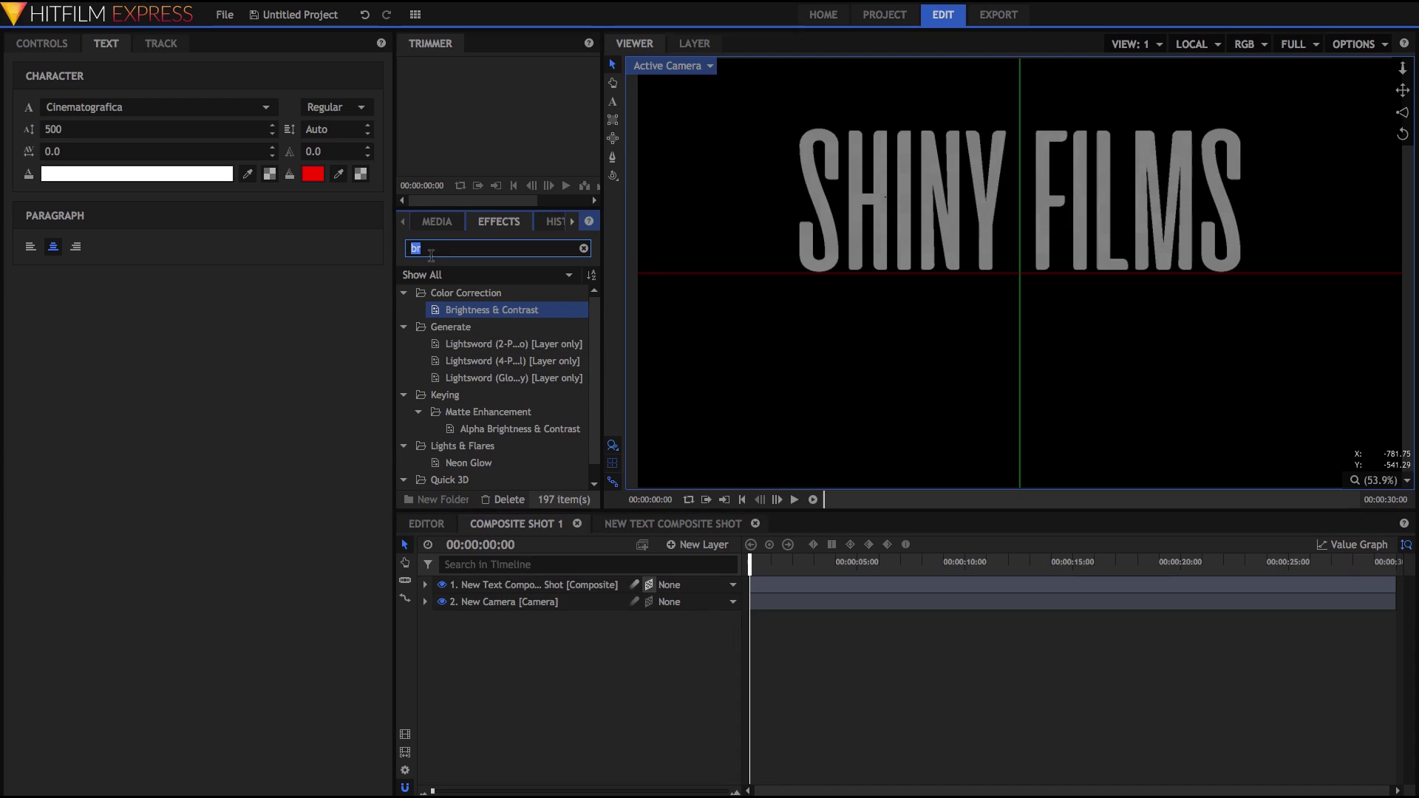
type("p")
key("BackSpace")
type("p")
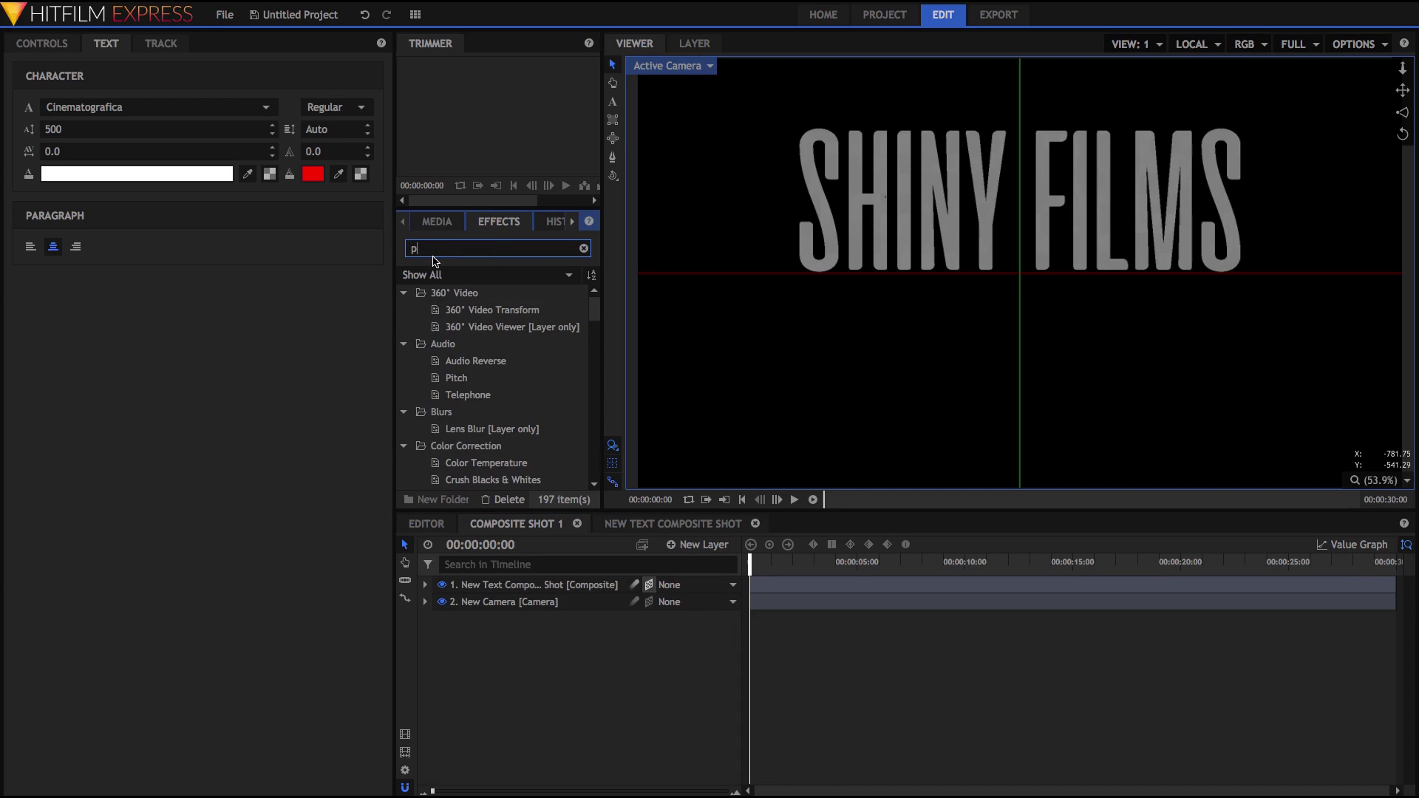
type("ara")
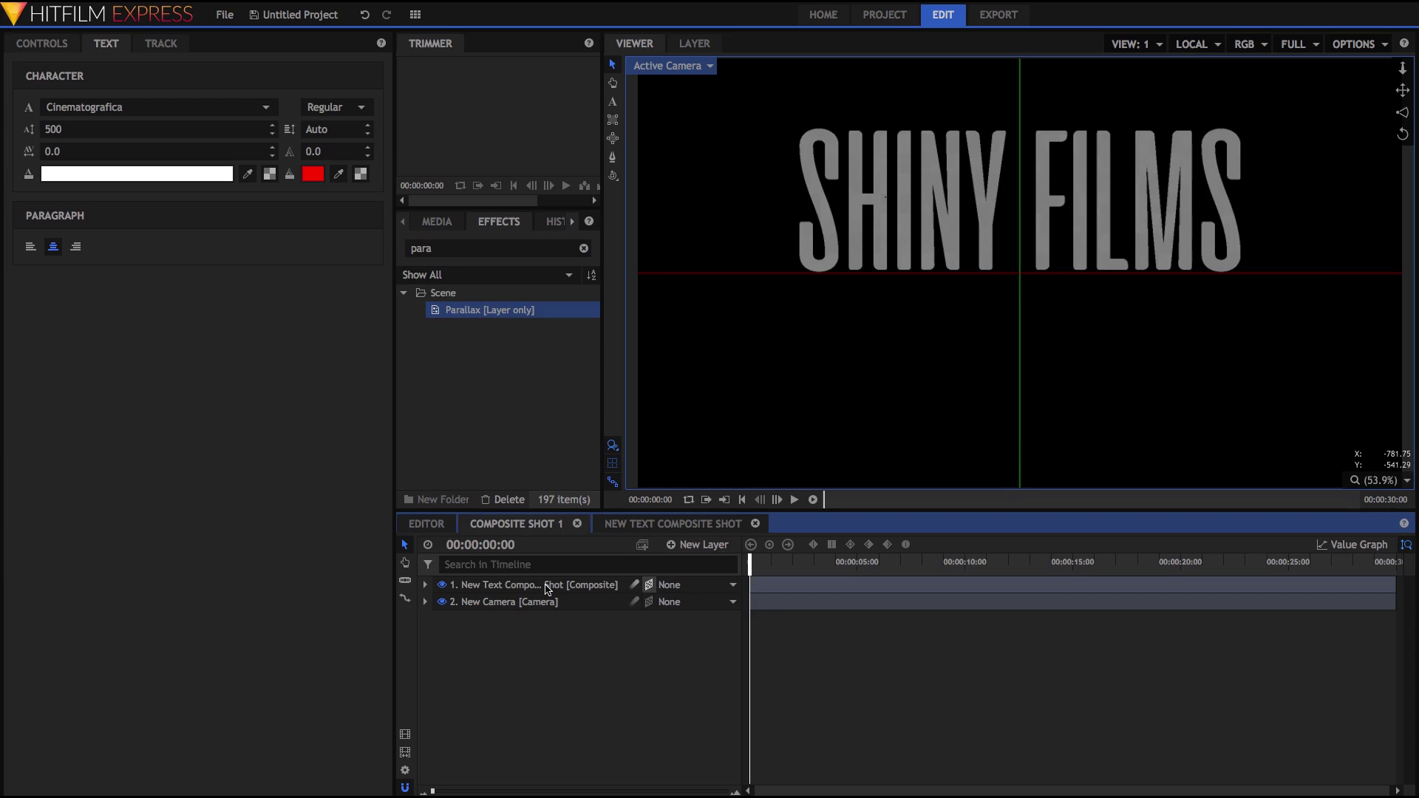
left_click_drag(548, 589, 548, 588)
left_click(30, 165)
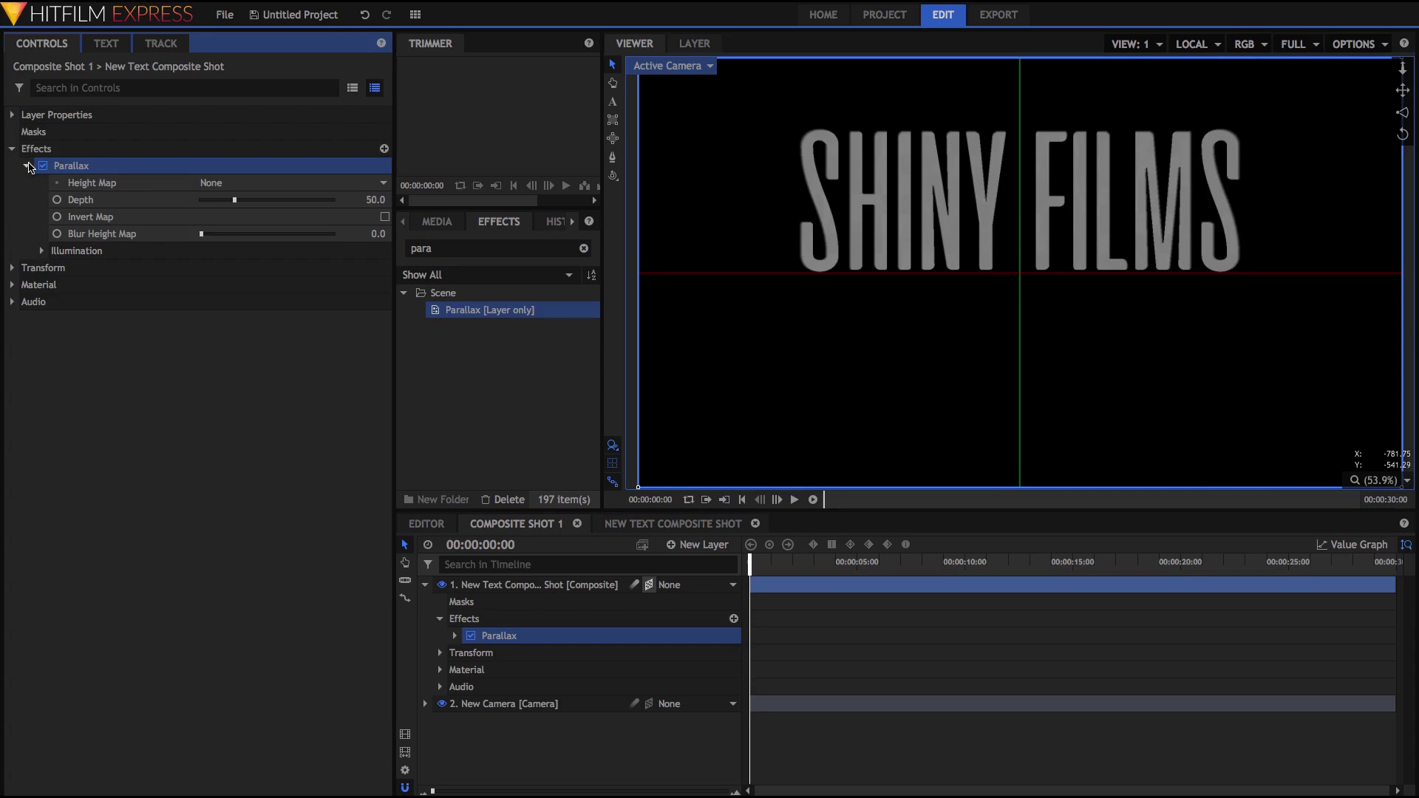
left_click_drag(234, 200, 334, 200)
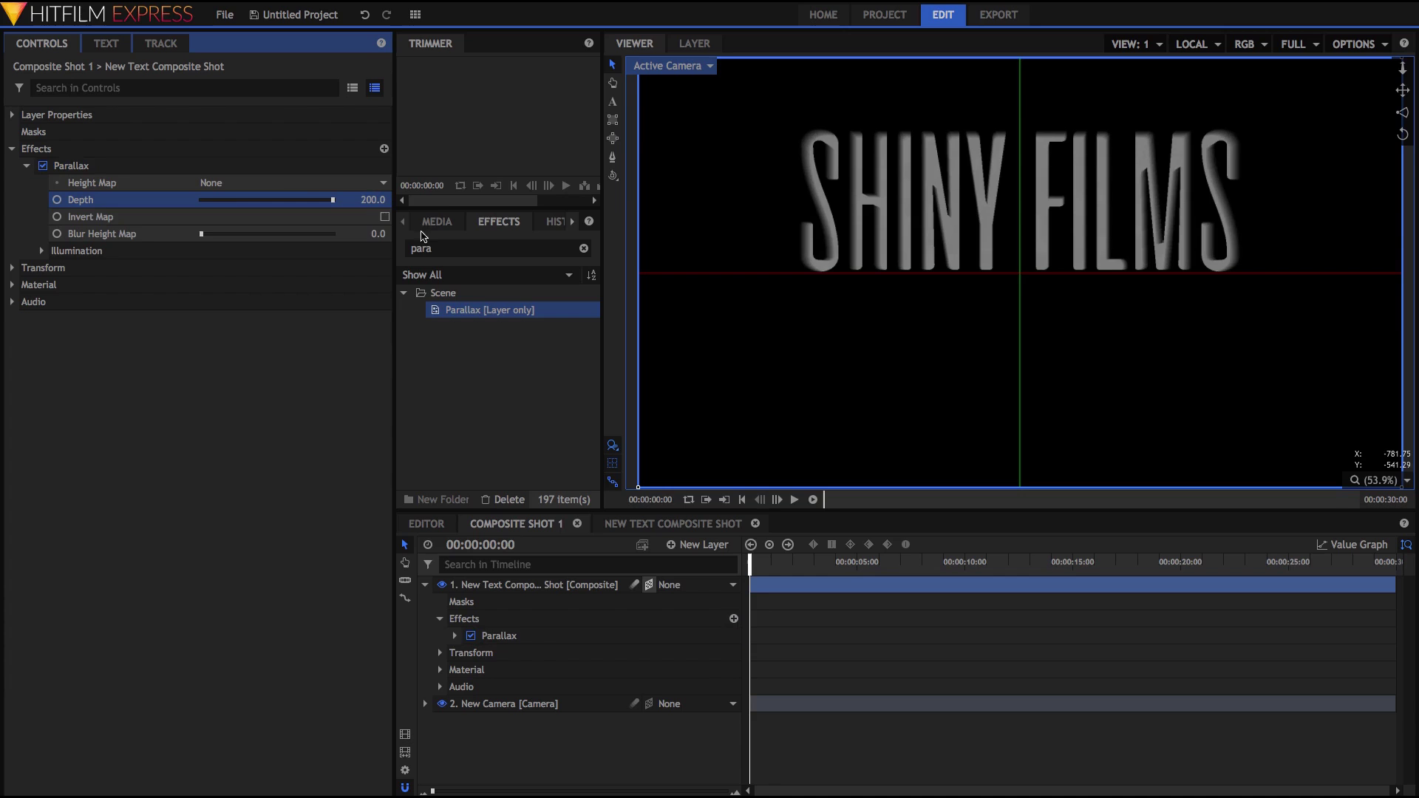
left_click(384, 217)
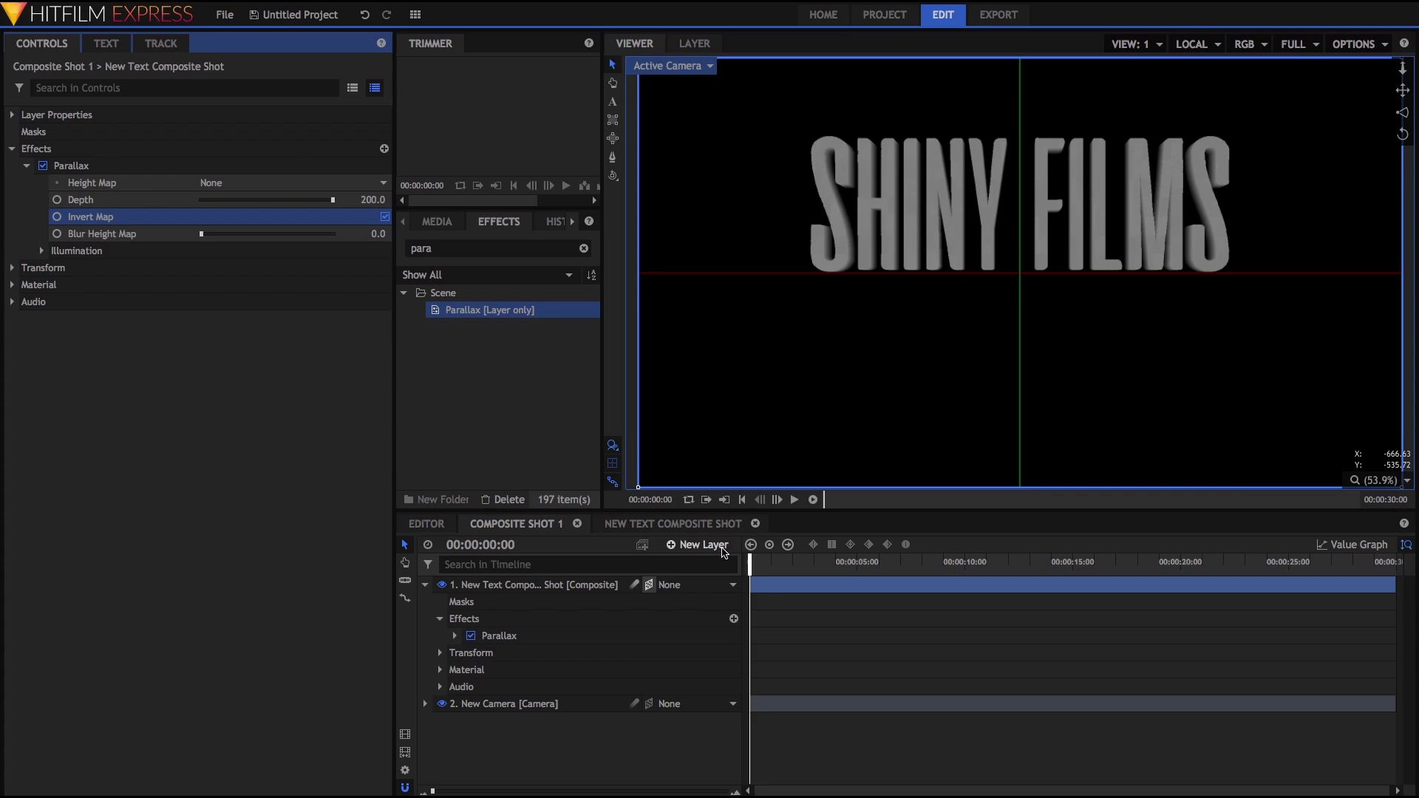
Step: Add a New Light layer to Composite Shot 1
left_click(706, 546)
left_click(705, 633)
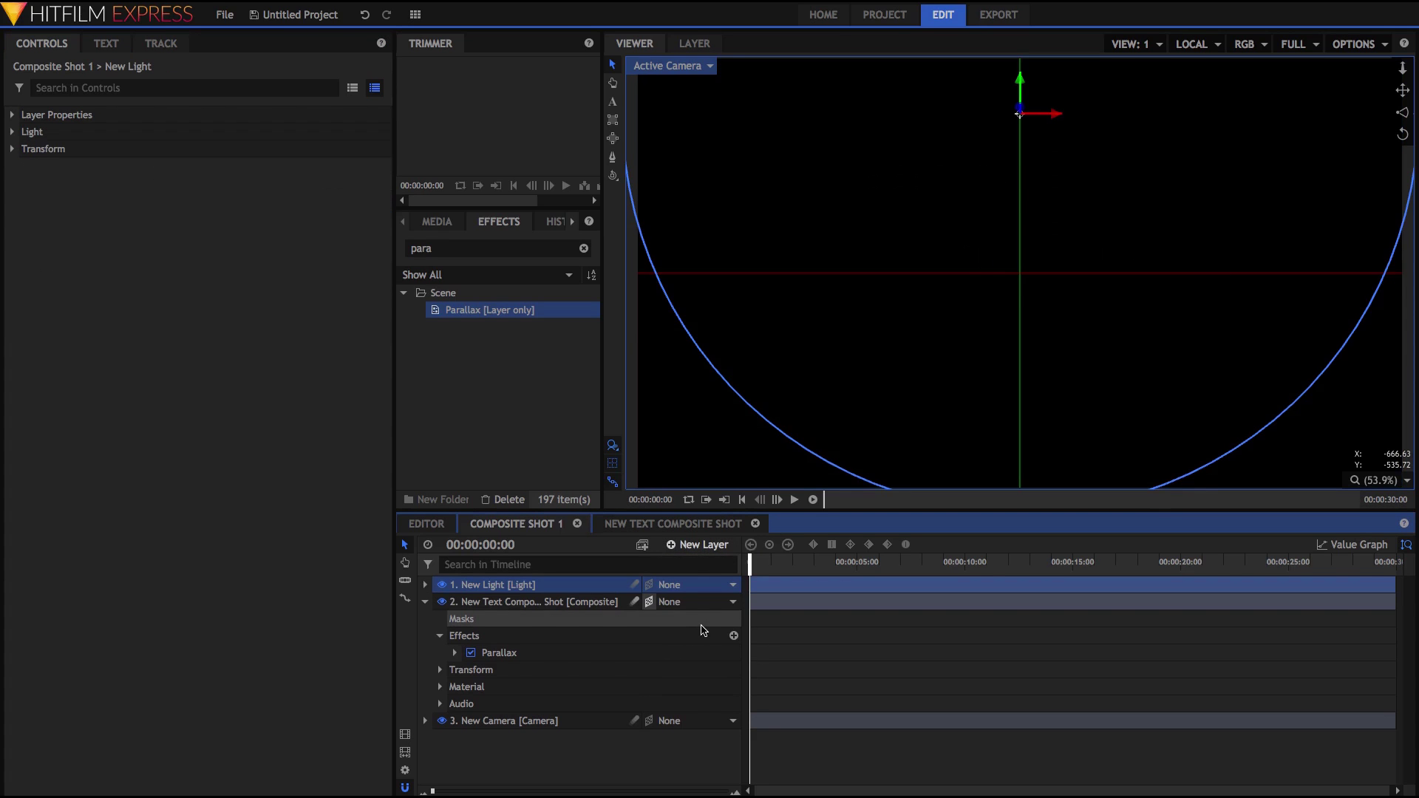